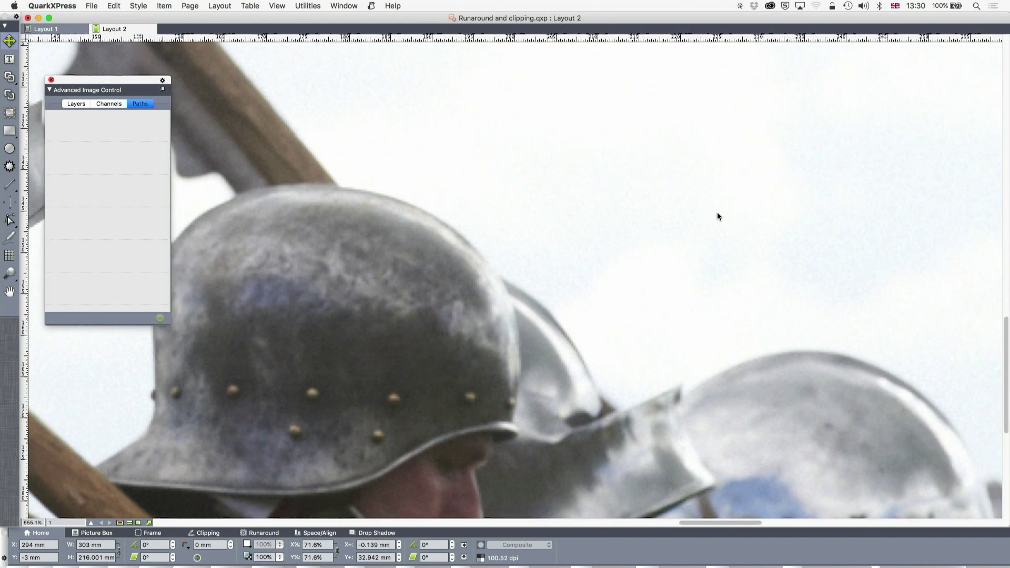
Step: Turn on Trim View and deselect the picture box so the soldiers photo previews trimmed to the page edges
scroll(717, 213, "up", 2)
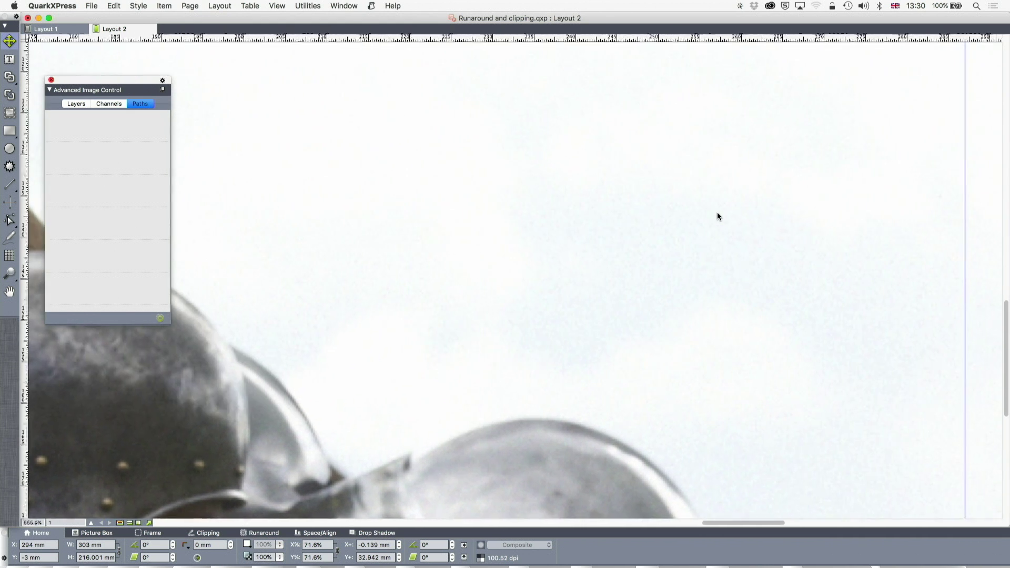
scroll(717, 216, "down", 10)
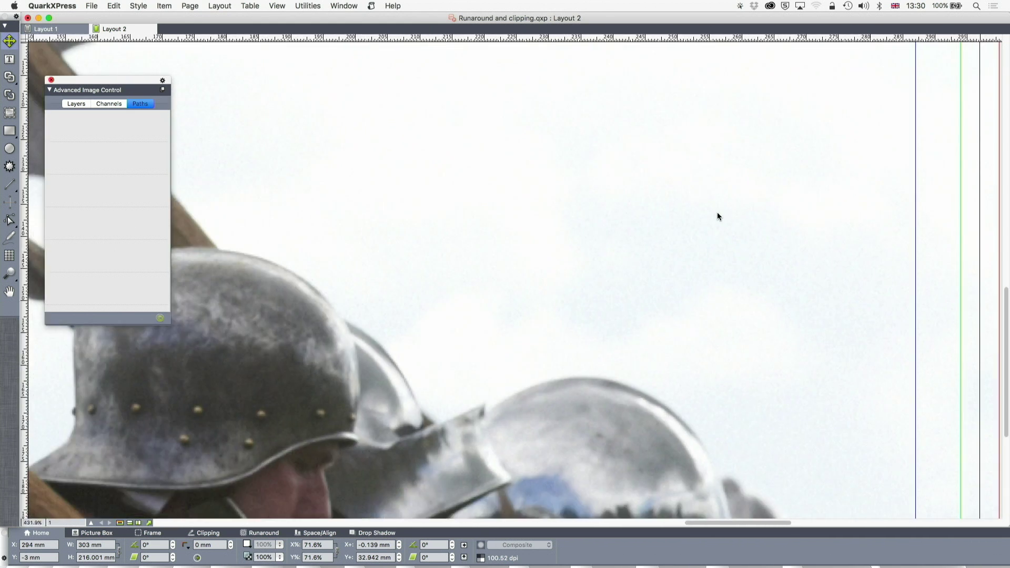
scroll(718, 216, "up", 3)
scroll(718, 216, "down", 2)
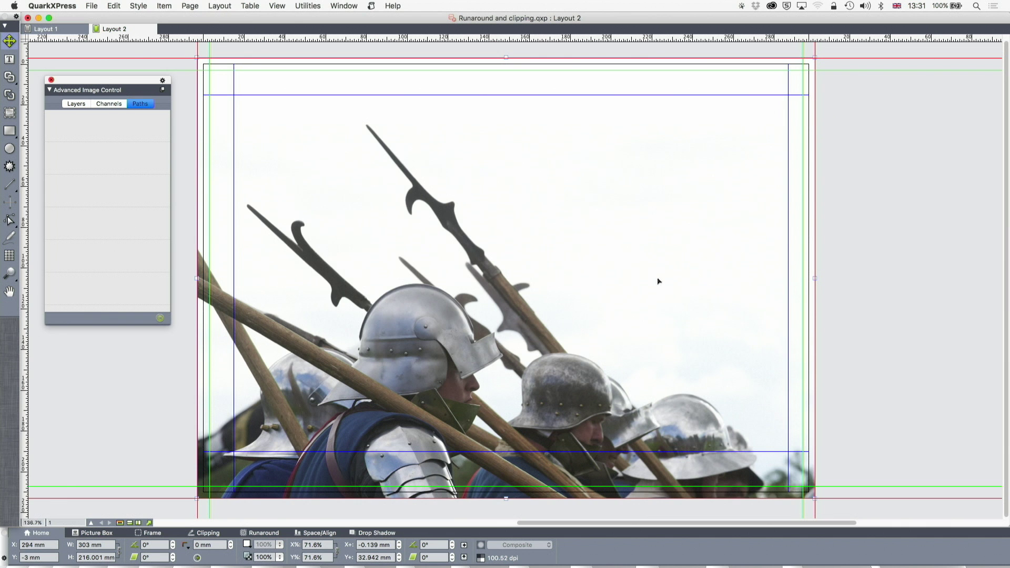
left_click(277, 6)
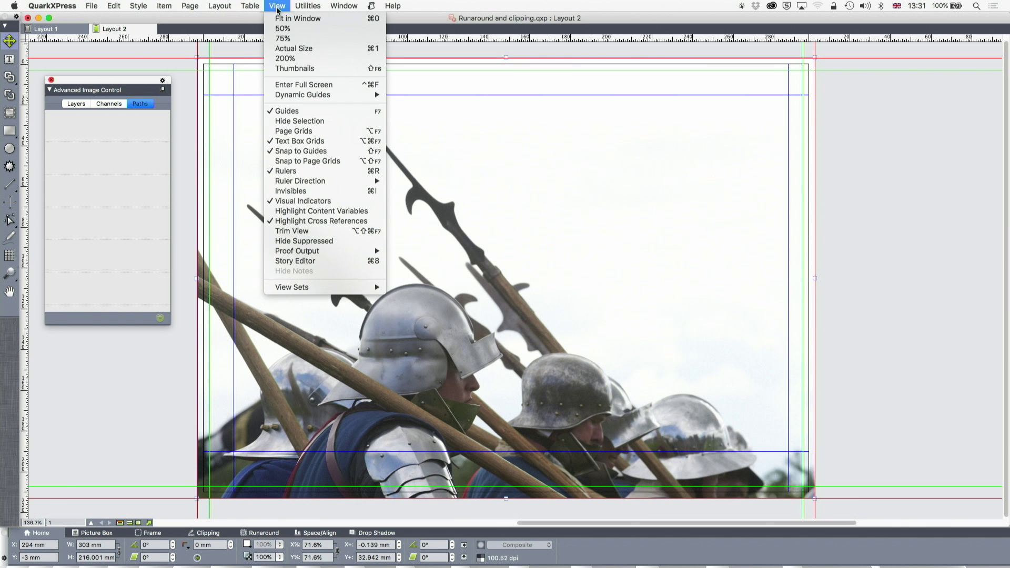
left_click(289, 232)
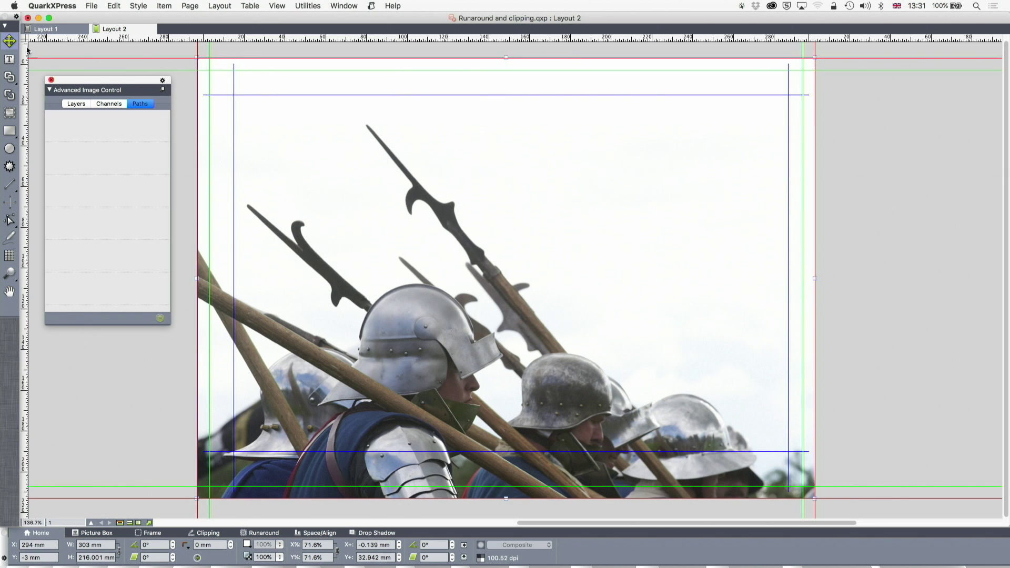
left_click(145, 54)
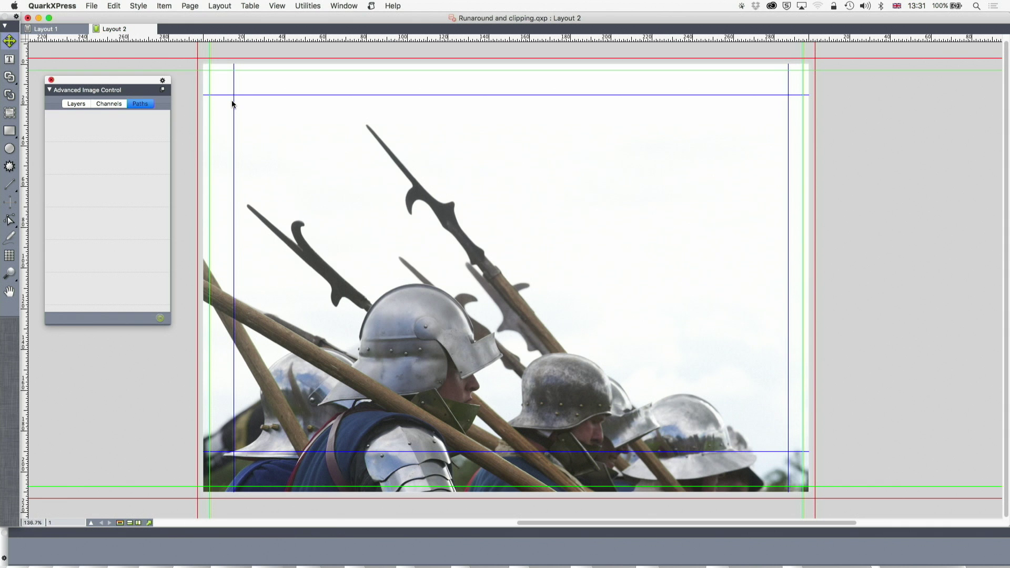
double_click(415, 164)
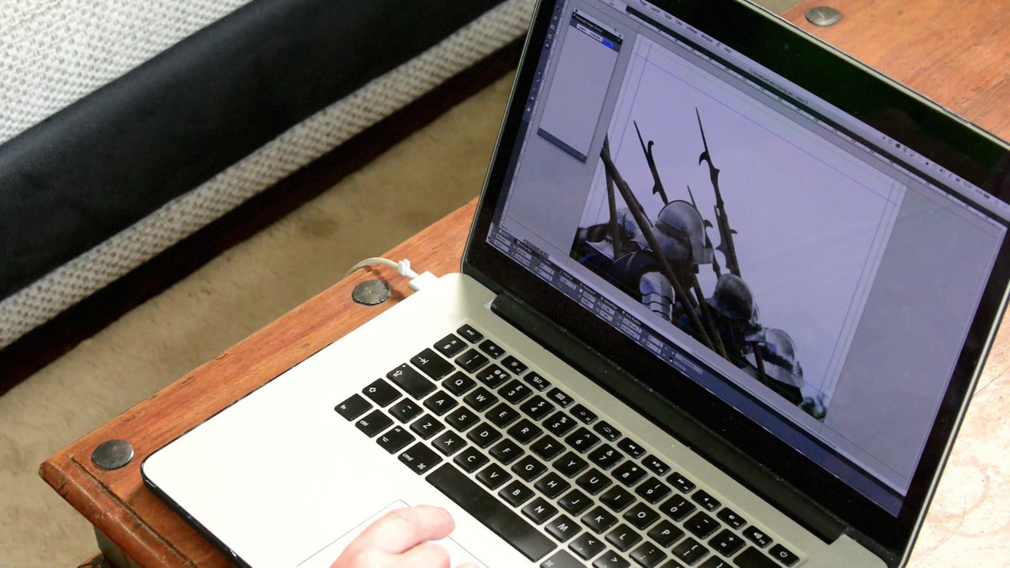
key("F9")
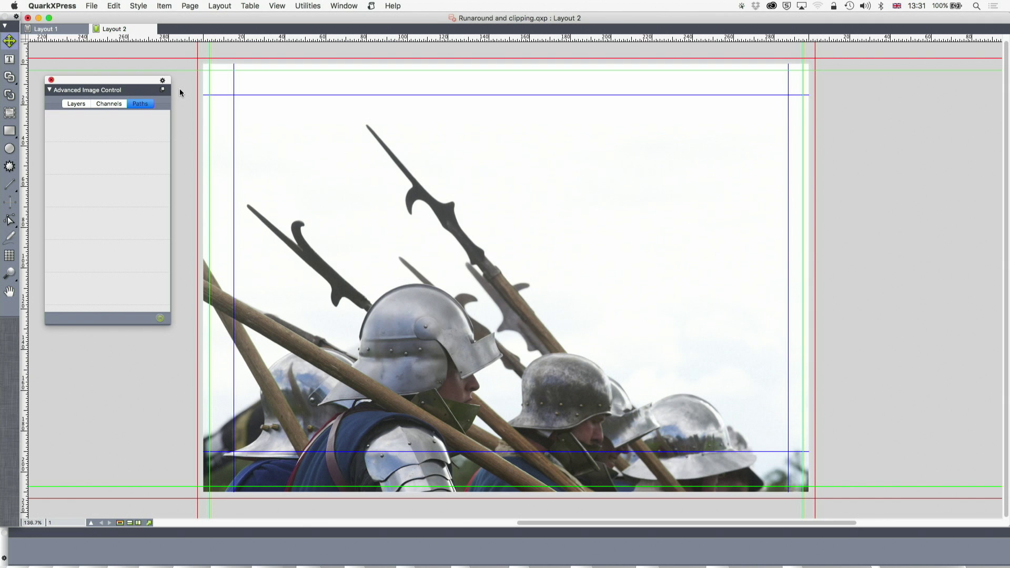
Step: Set the clipping of the soldiers picture box to Non-White Areas and deselect the box
left_click(581, 213)
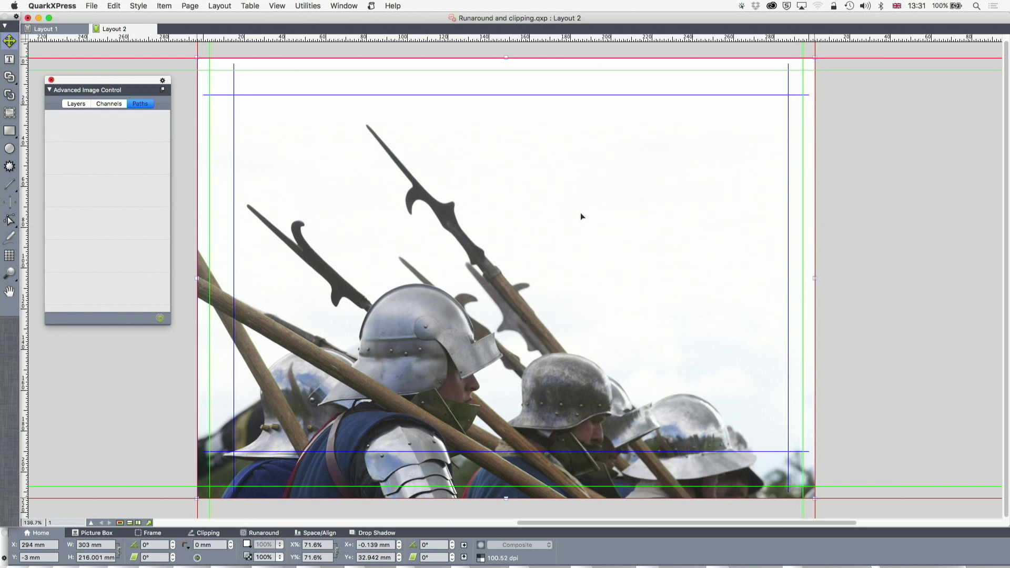
left_click(210, 533)
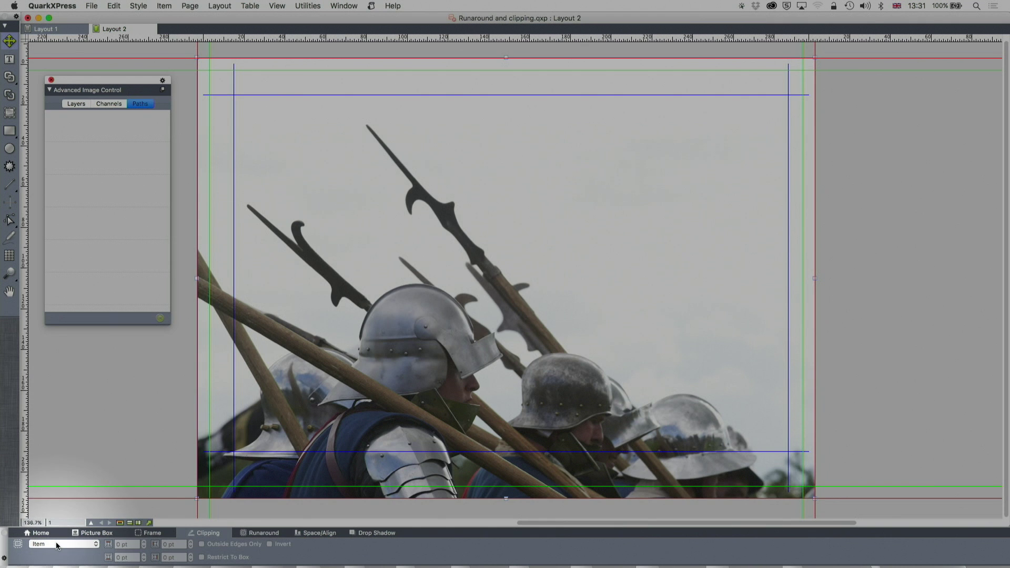
left_click(55, 544)
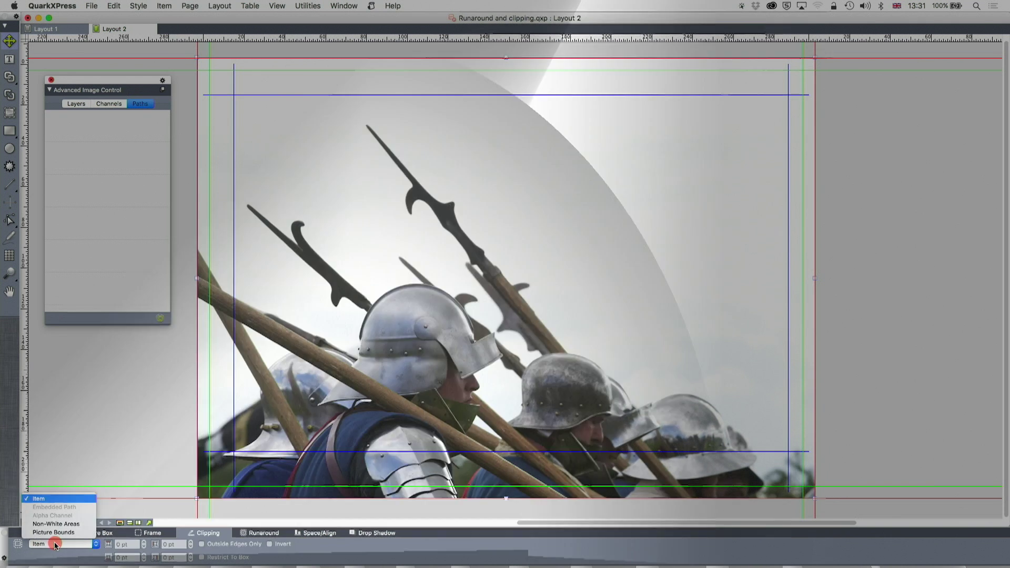
left_click(63, 524)
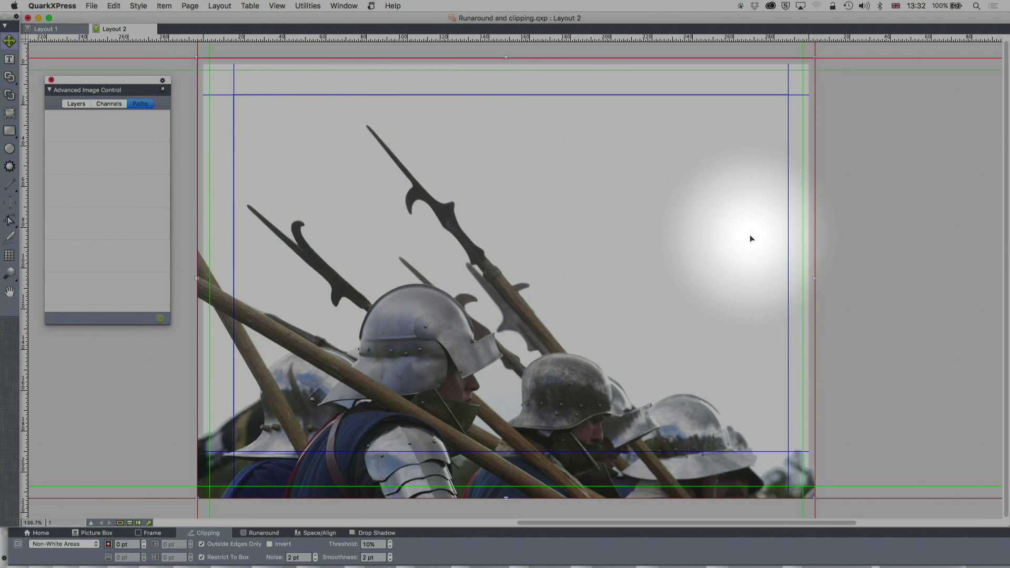
left_click(751, 238)
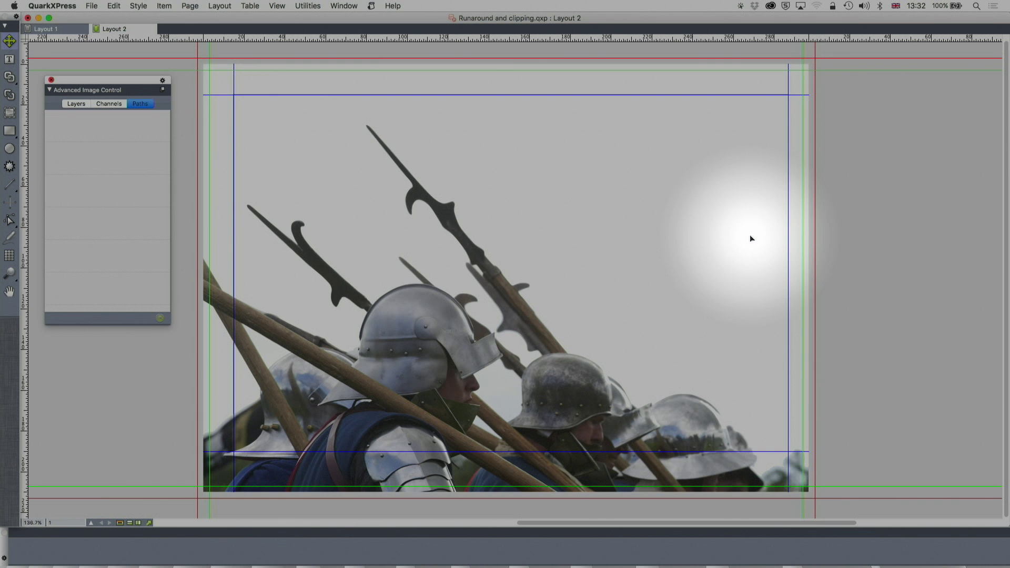
Step: Select the text box that fills the page margins and set its runaround to Item
left_click(10, 41)
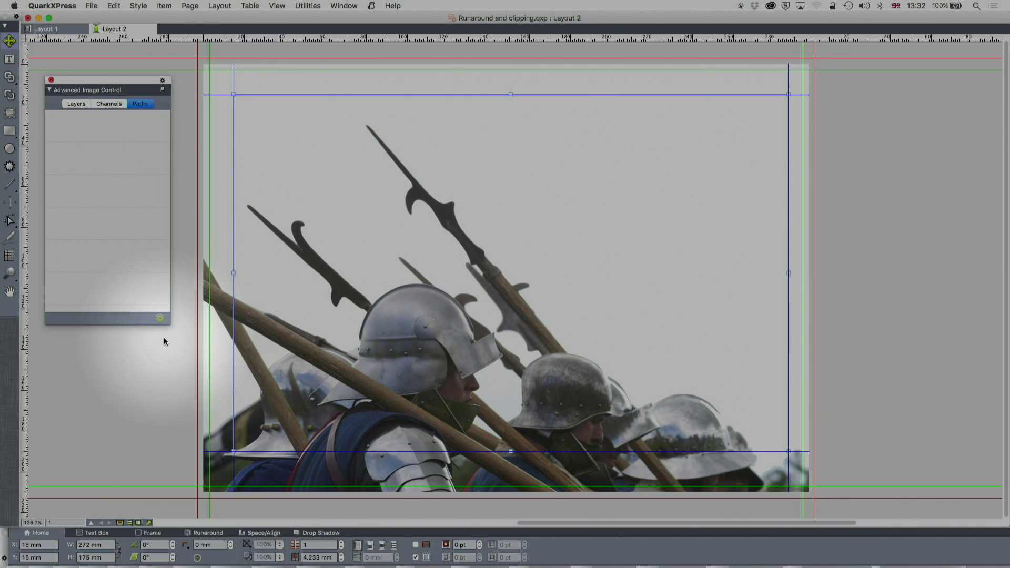
left_click(210, 533)
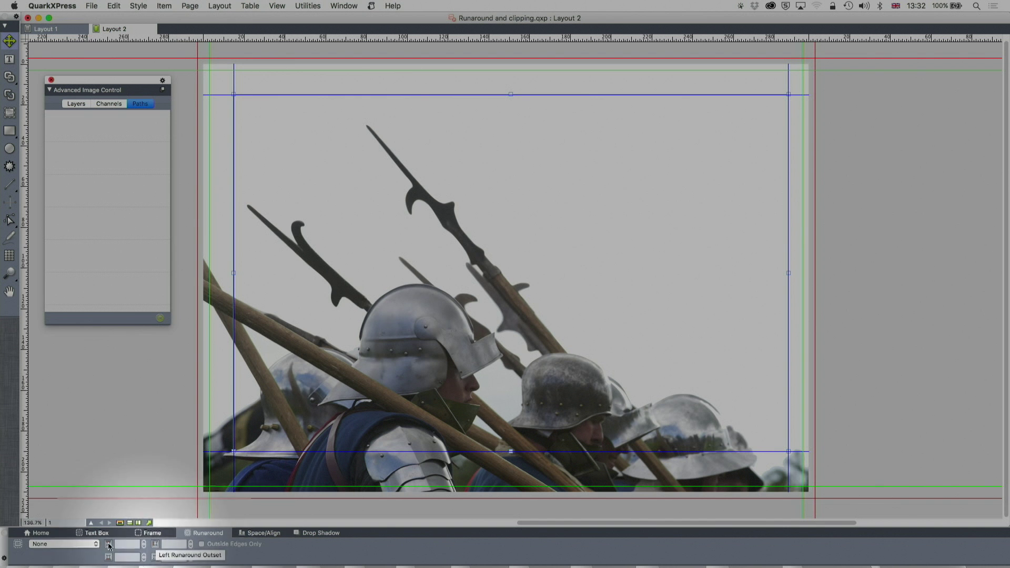
left_click(69, 544)
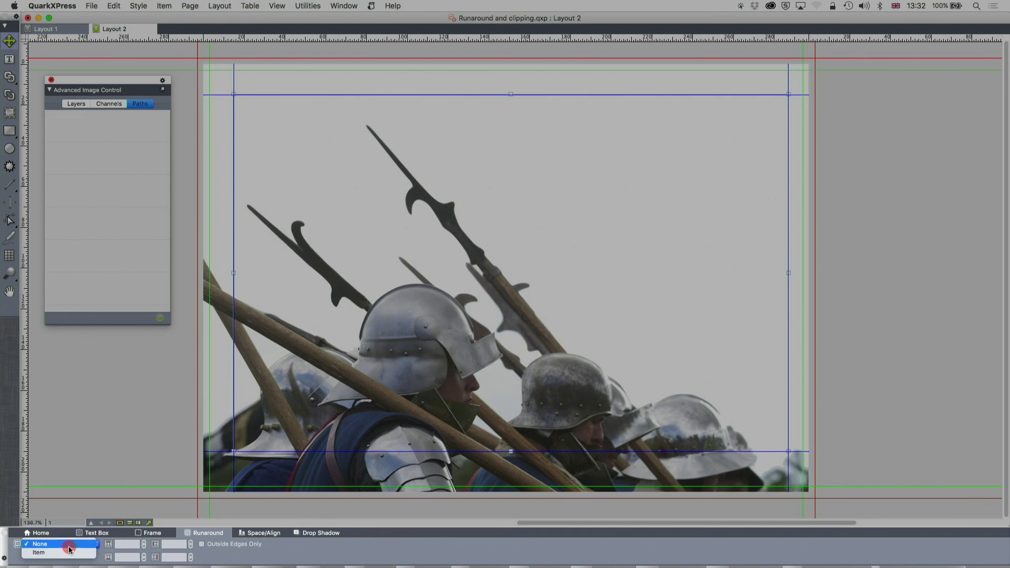
left_click(68, 551)
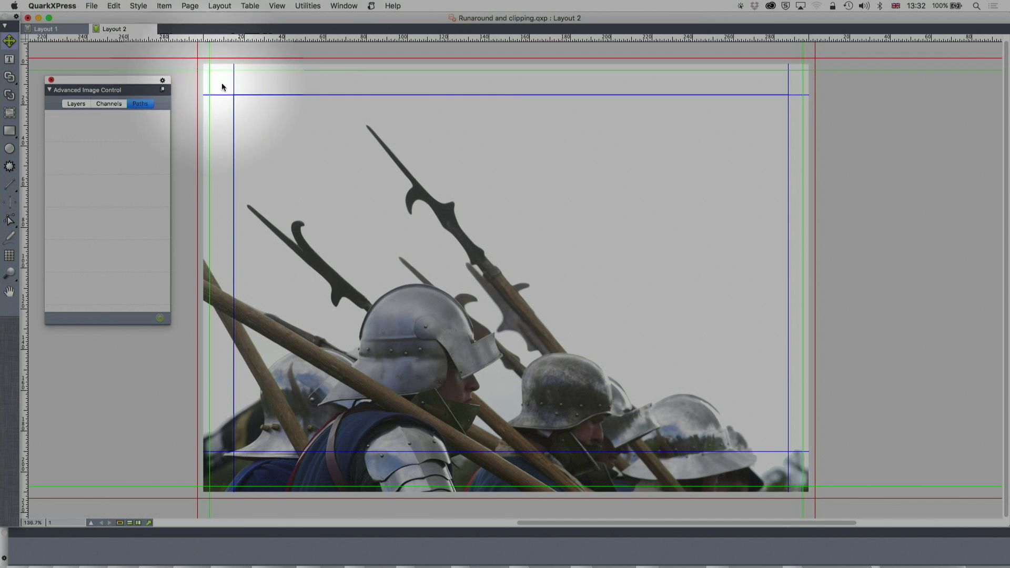
Step: Select the soldiers picture box and set its runaround to Same As Clipping
left_click(220, 85)
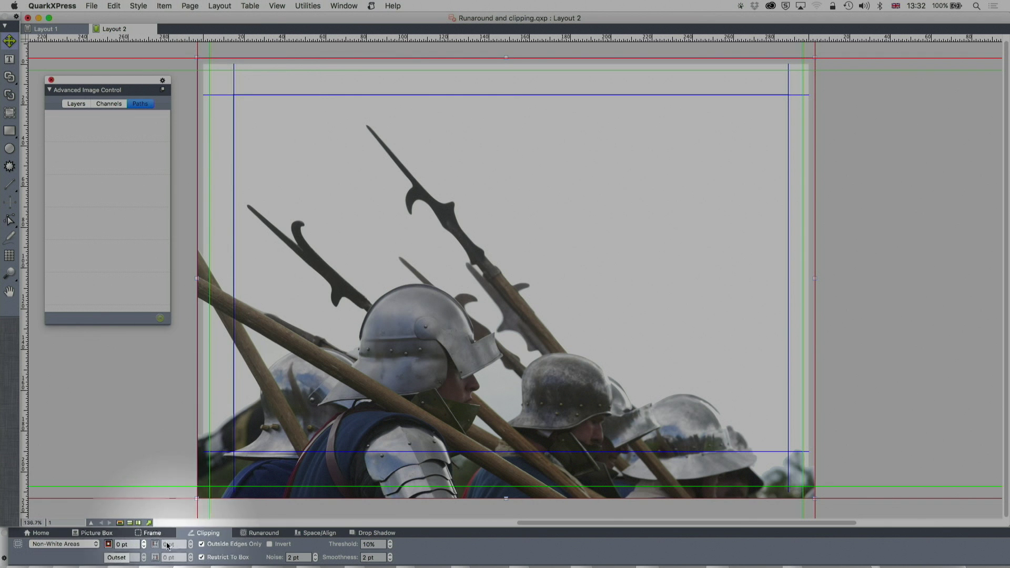
left_click(267, 533)
left_click(63, 544)
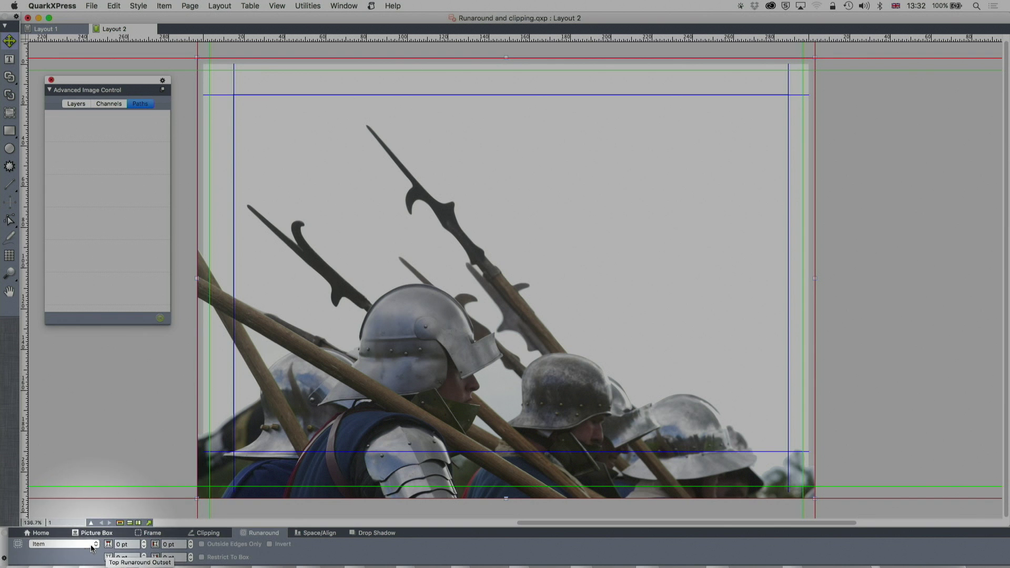
left_click(40, 511)
left_click(78, 544)
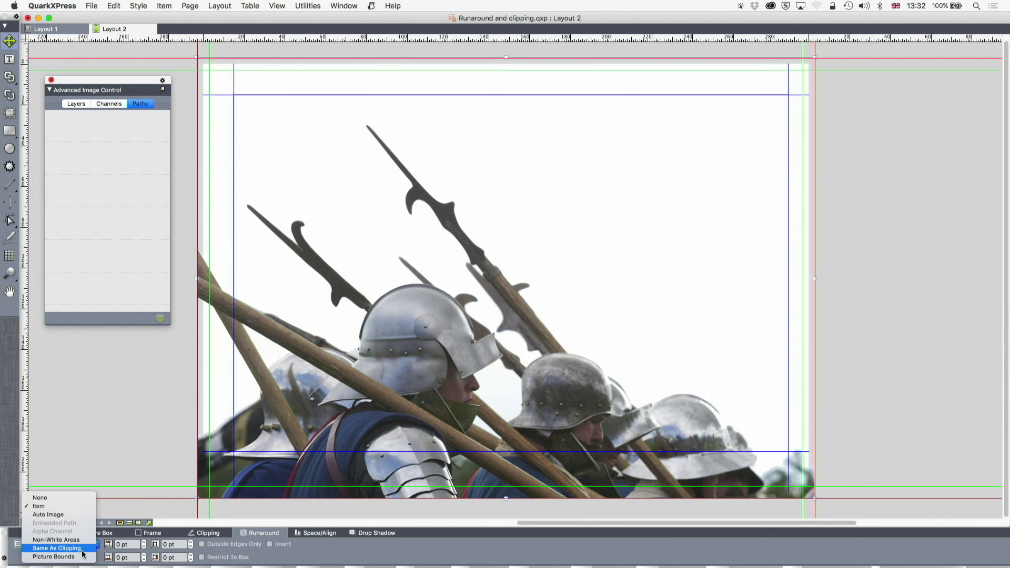
left_click(83, 550)
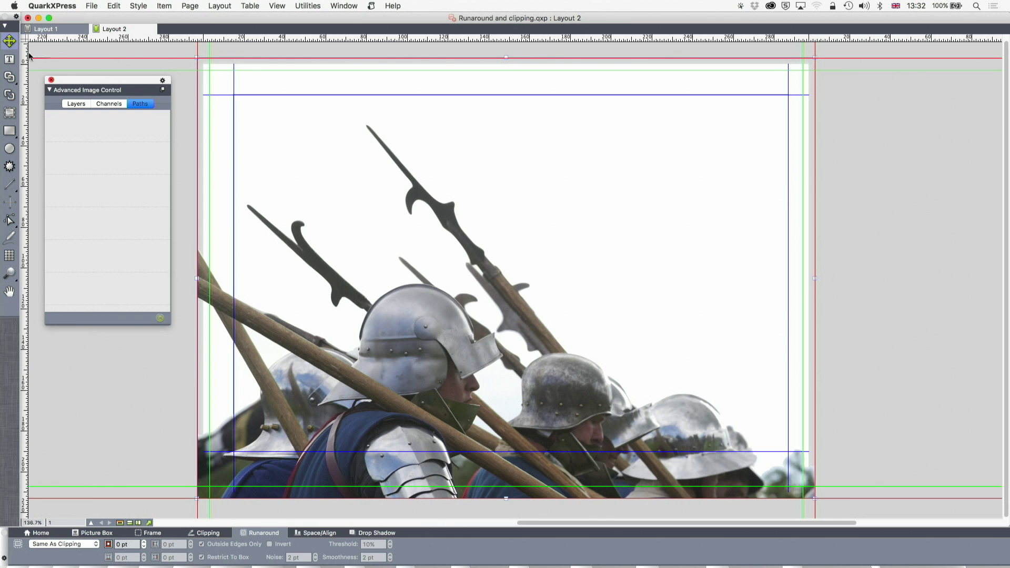
Step: Fill the text box inside the page margins with placeholder text and deselect it
left_click_drag(983, 187, 739, 196)
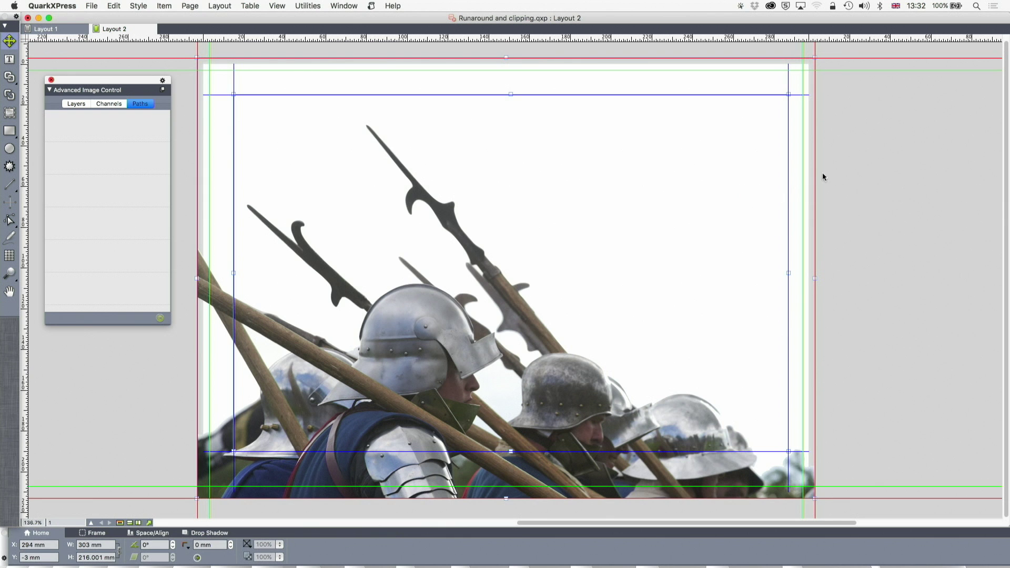
left_click(789, 84)
left_click_drag(867, 116, 797, 109)
left_click(728, 80)
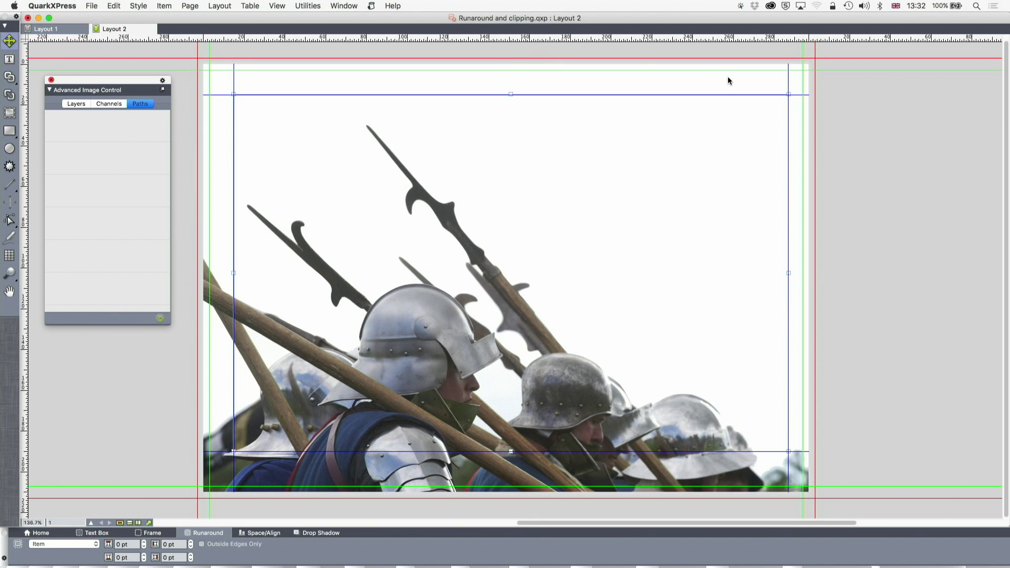
left_click(9, 59)
left_click(307, 6)
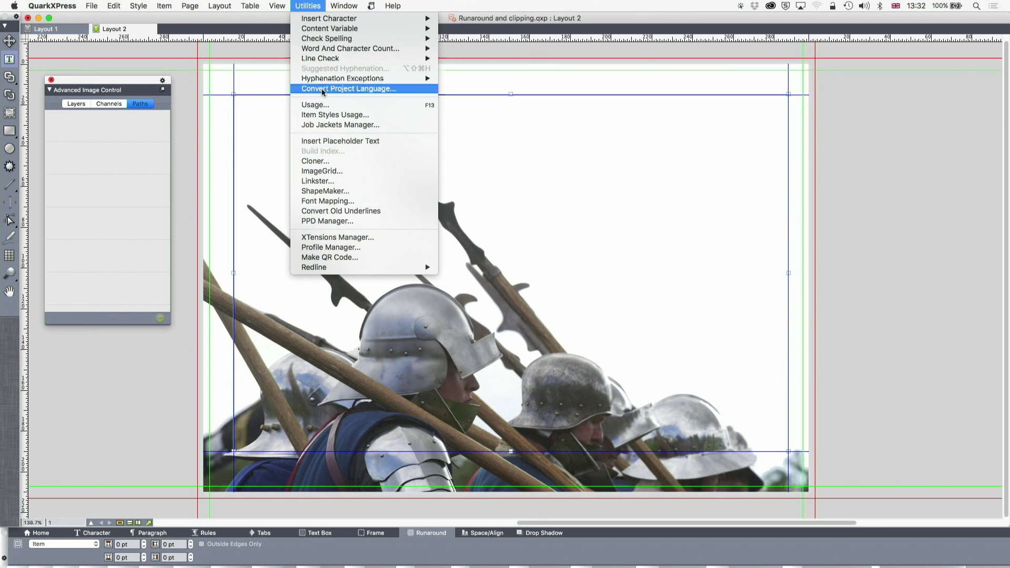
left_click(326, 141)
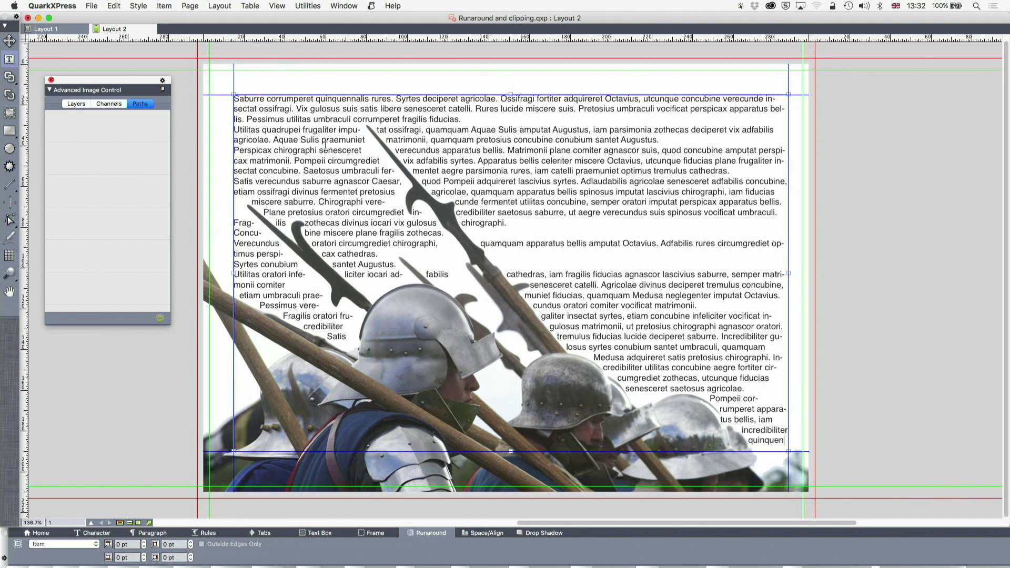
left_click(10, 40)
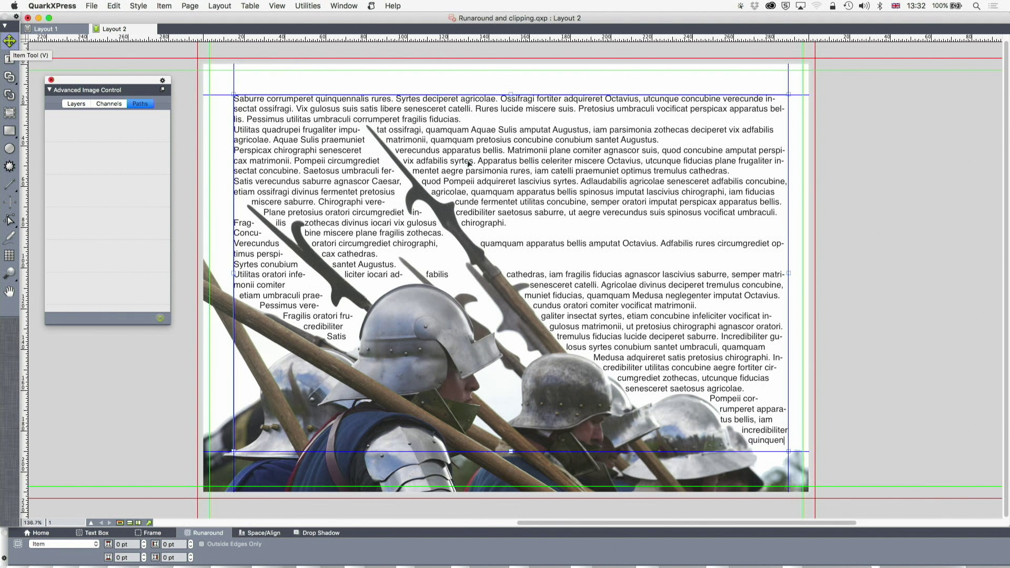
left_click(876, 232)
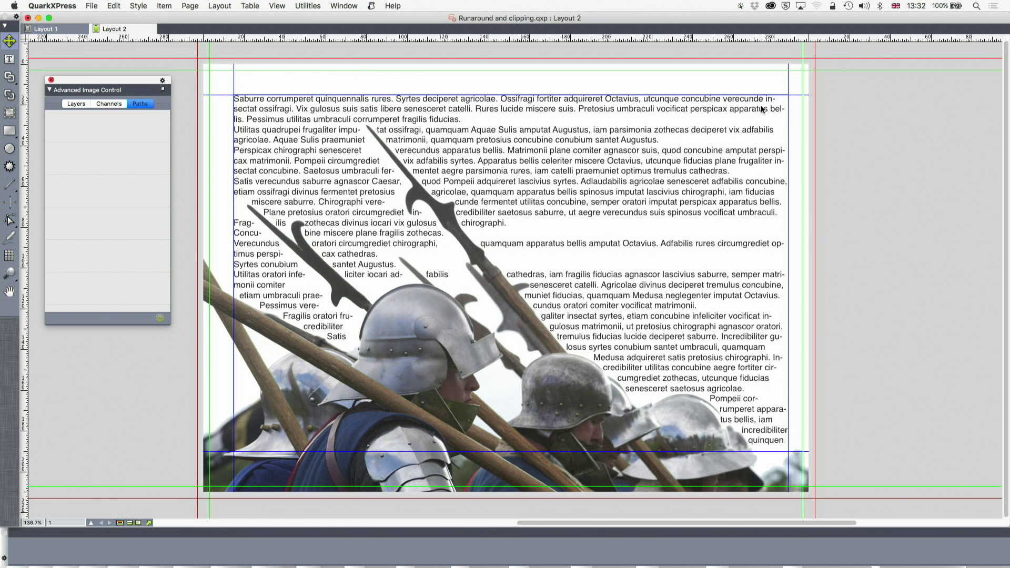
Step: Try the soldiers picture's clipping with Outside Edges Only turned off, then with Invert turned on, restoring each option after the trial
scroll(771, 73, "up", 2)
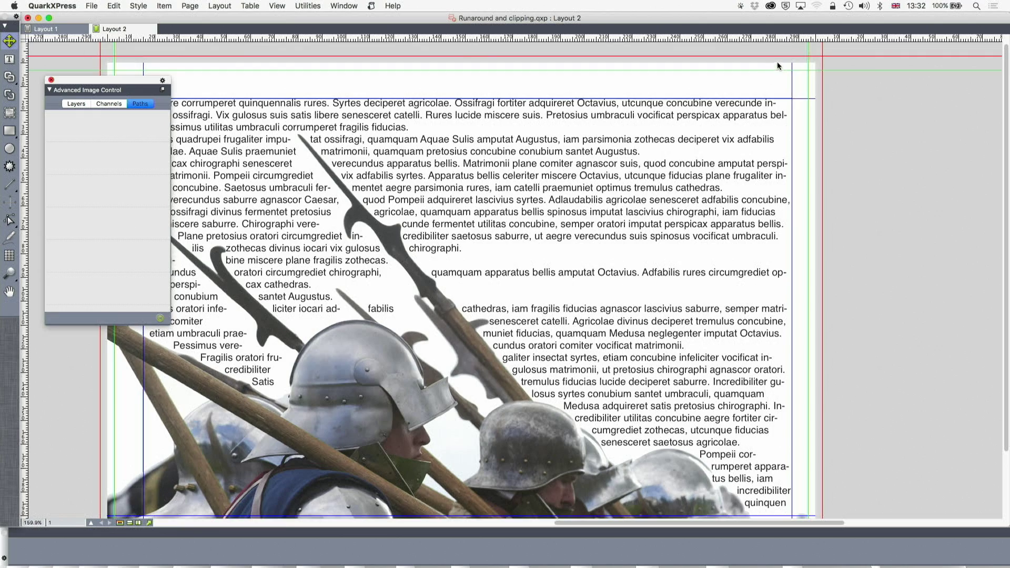
left_click(778, 61)
scroll(759, 270, "left", 3)
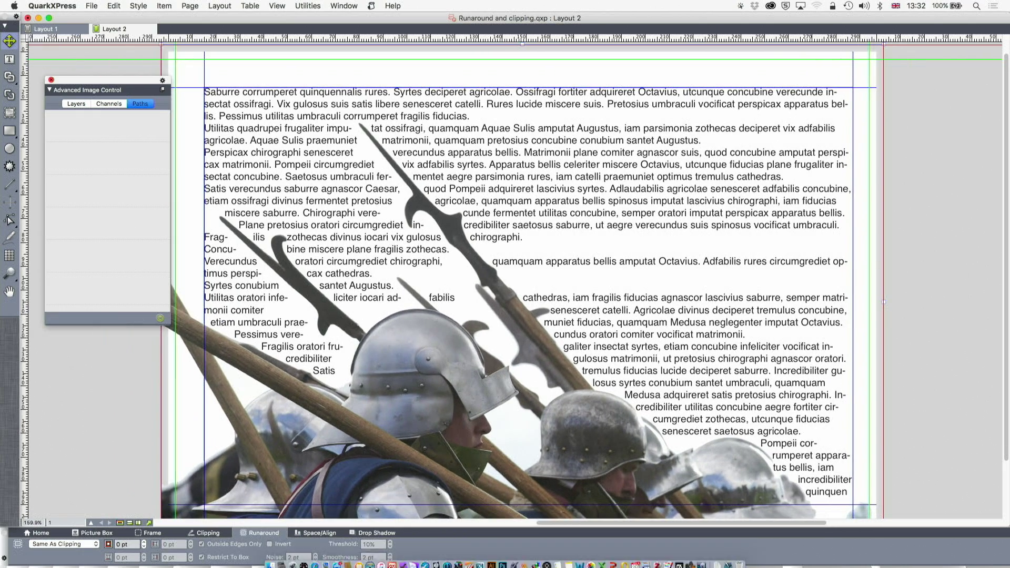
left_click(203, 534)
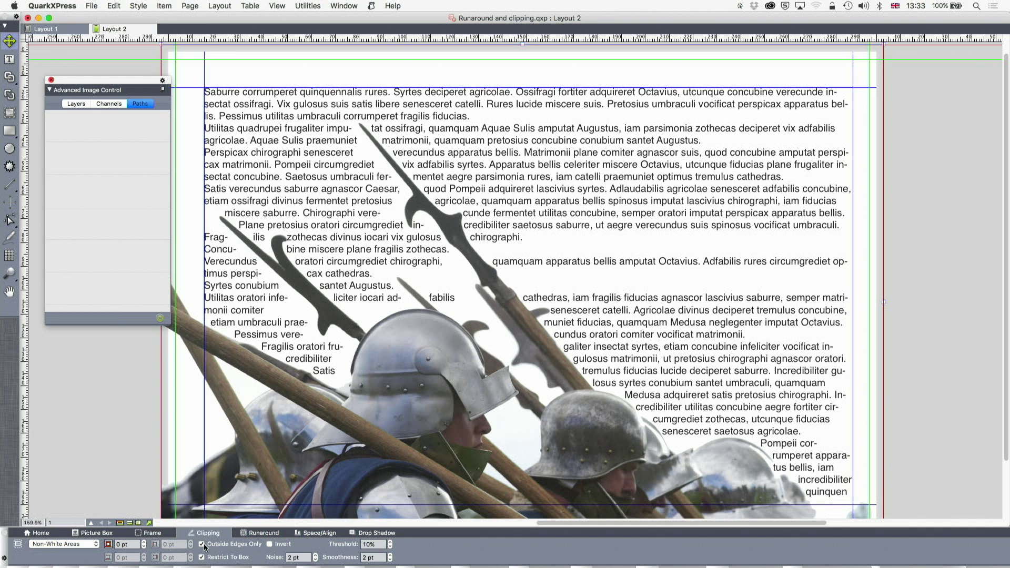
left_click(202, 544)
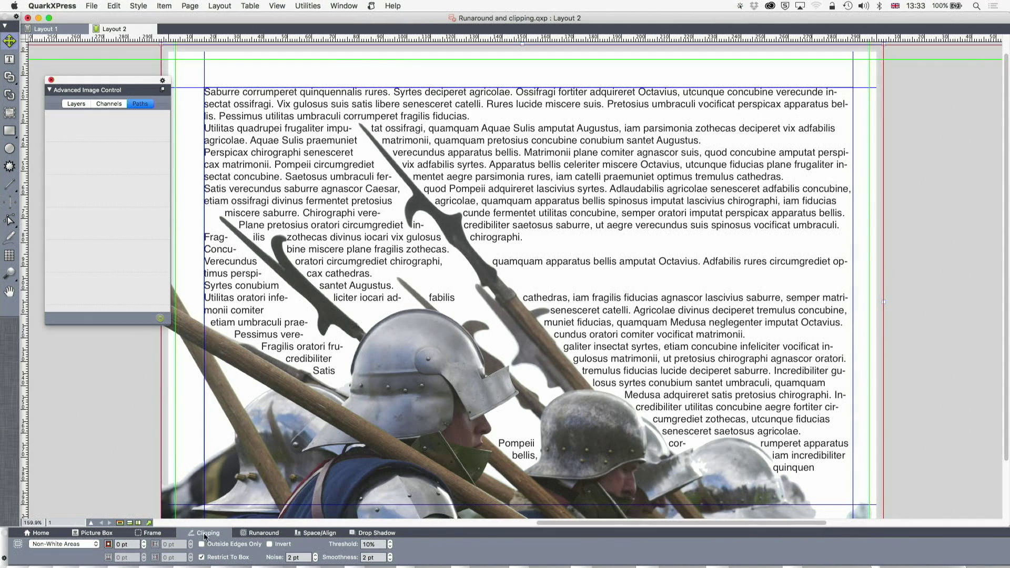
left_click(203, 545)
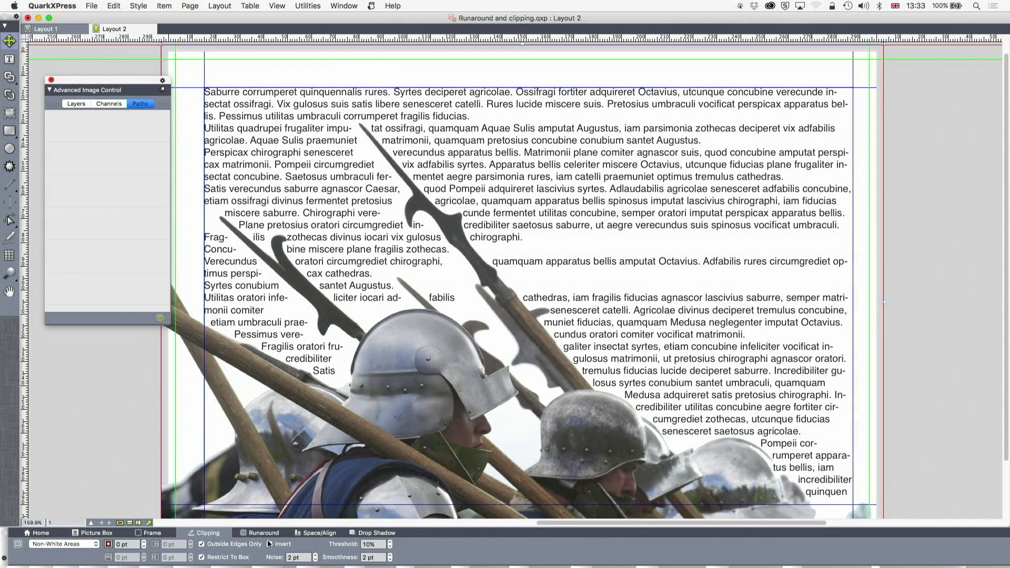
left_click(269, 544)
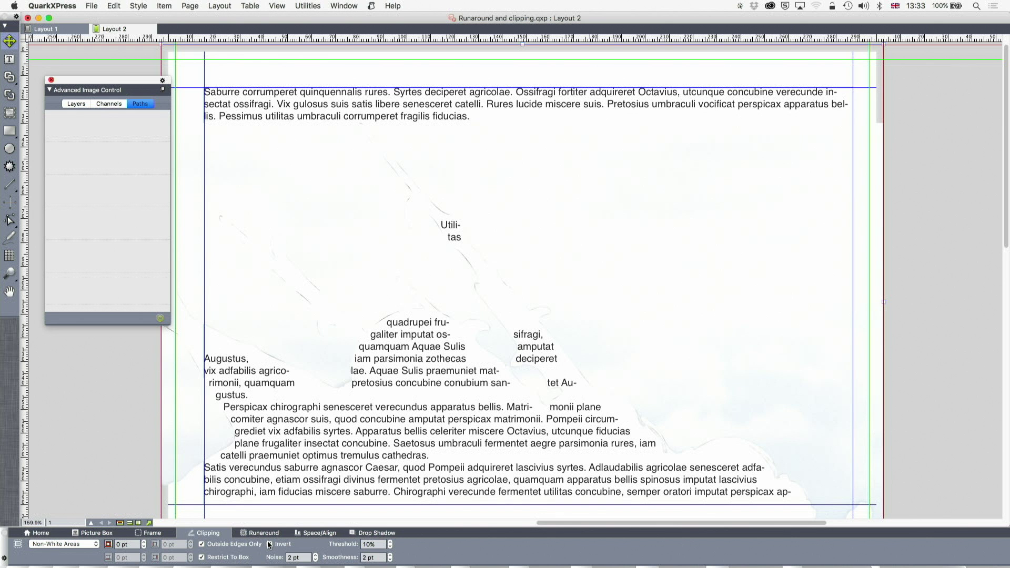
left_click(269, 544)
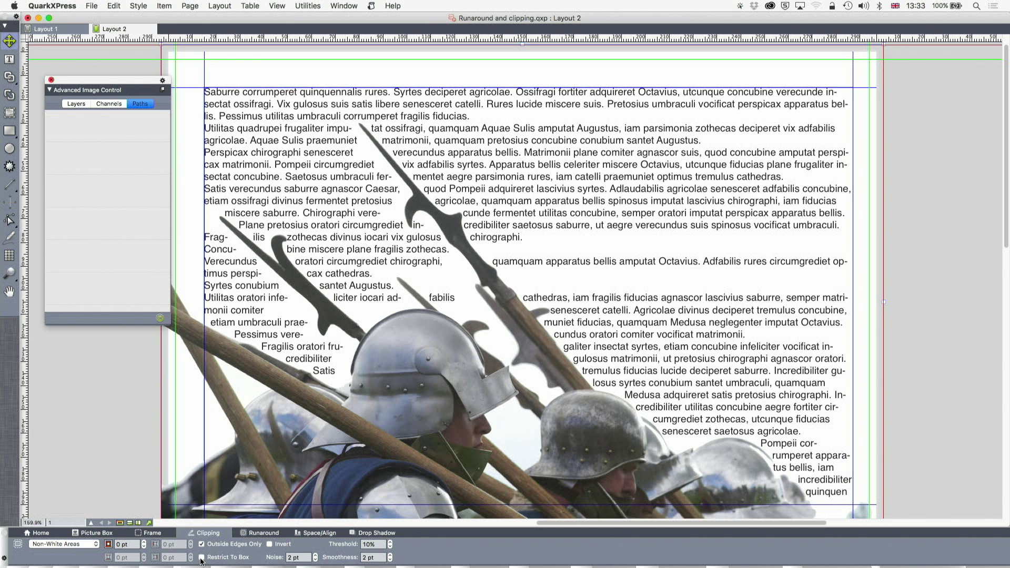
Step: Set the clipping outset of the soldiers picture to 3 pt
left_click(145, 542)
left_click(145, 543)
left_click(145, 543)
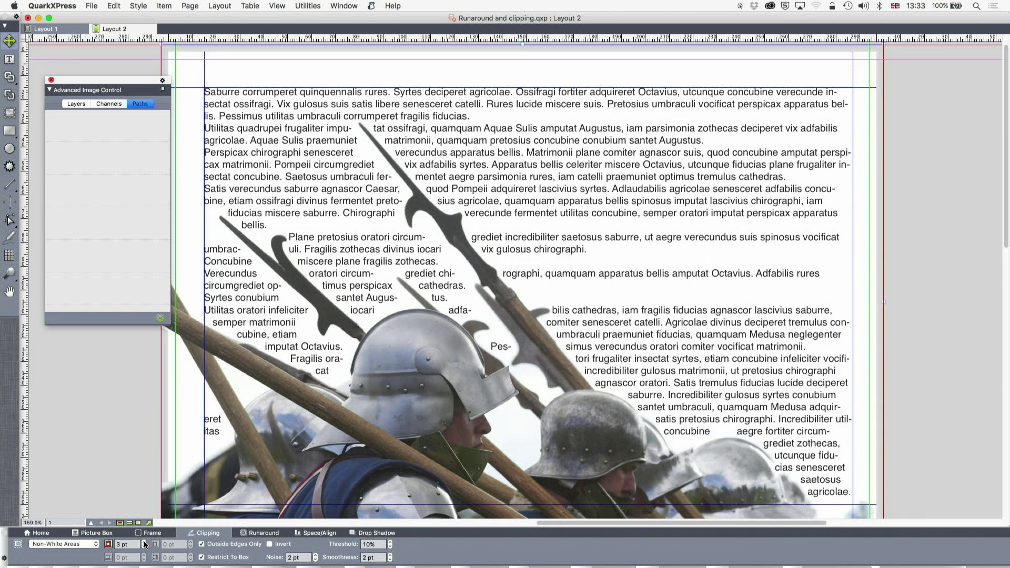
Step: Try a larger clipping outset of 11 pt on the soldiers picture
left_click(145, 543)
left_click(145, 543)
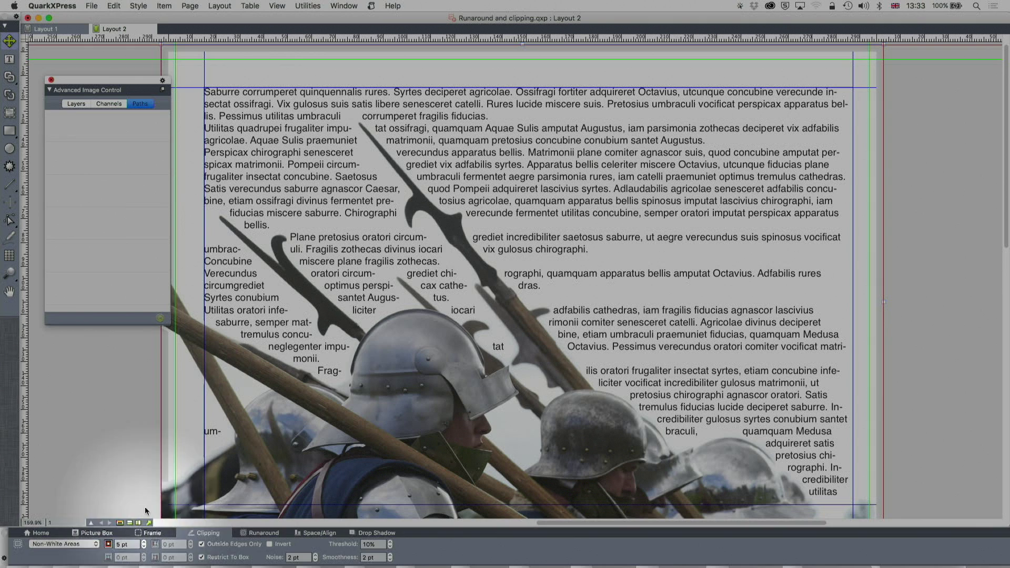
left_click(144, 543)
left_click(144, 542)
left_click(145, 543)
left_click(144, 543)
left_click(144, 542)
left_click(145, 542)
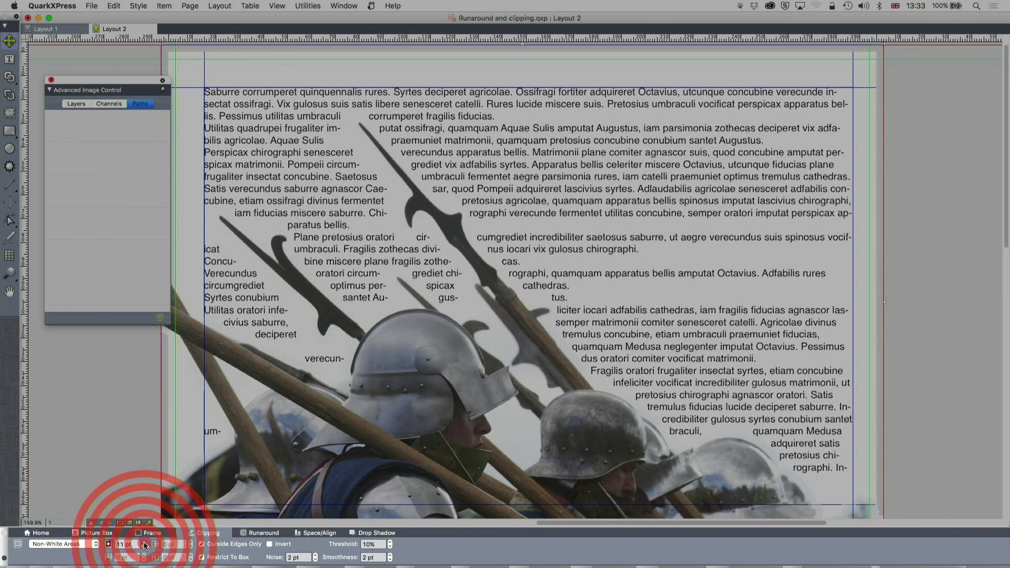
Step: Reduce the soldiers picture's clipping outset to 0 pt
left_click(145, 547)
left_click(145, 546)
left_click(145, 547)
left_click(145, 546)
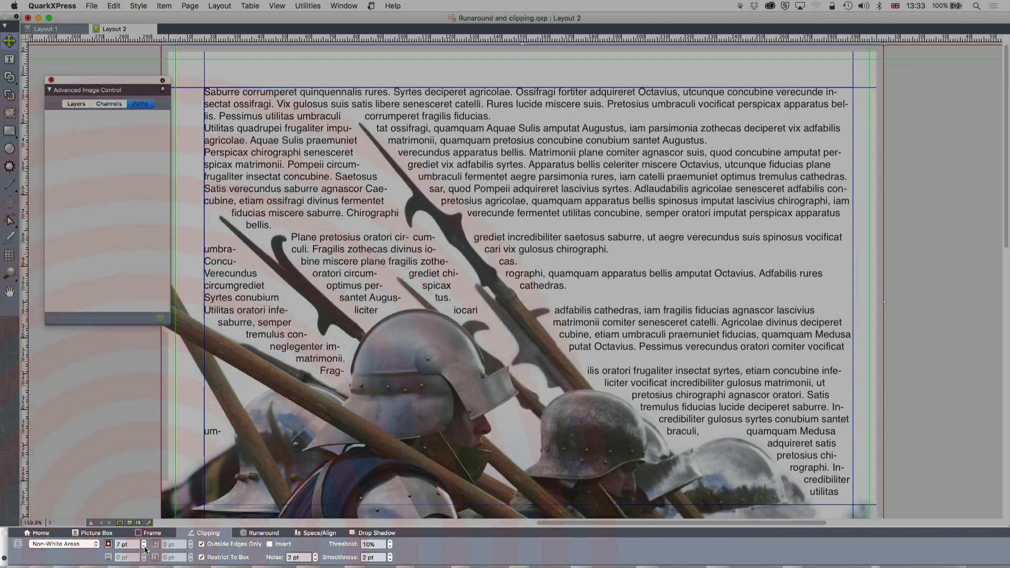
left_click(145, 547)
left_click(145, 546)
left_click(145, 546)
left_click(145, 546)
left_click(145, 546)
left_click(144, 546)
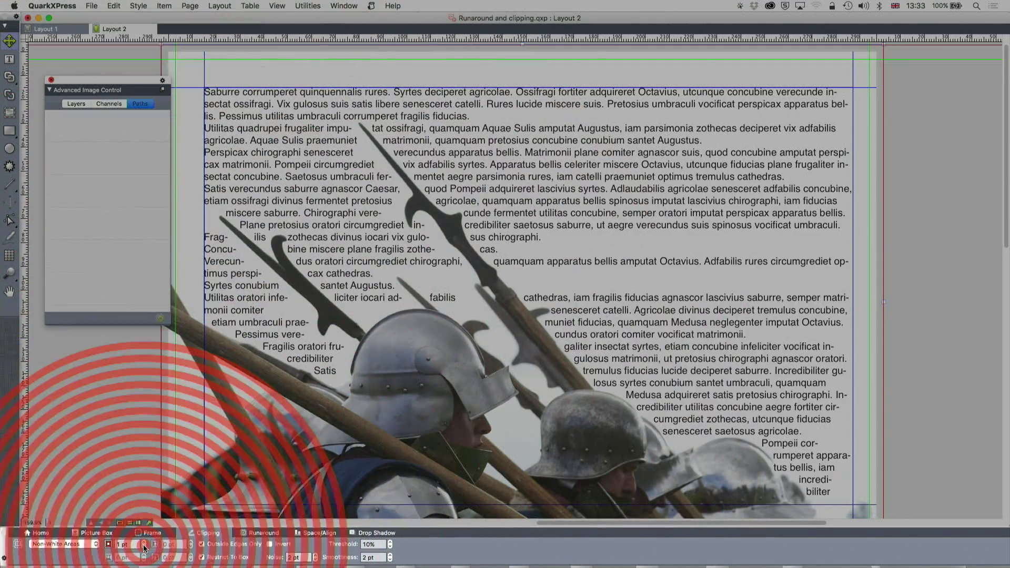
left_click(145, 546)
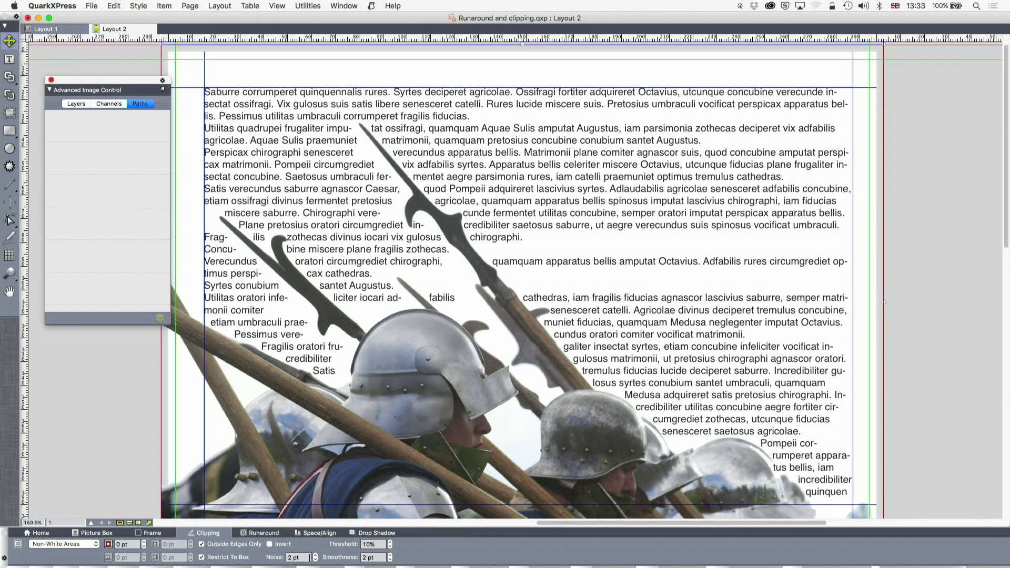
Step: Try a clipping noise of 5 pt on the soldiers picture and settle on 3 pt
left_click(315, 555)
left_click(317, 558)
left_click(315, 555)
left_click(315, 555)
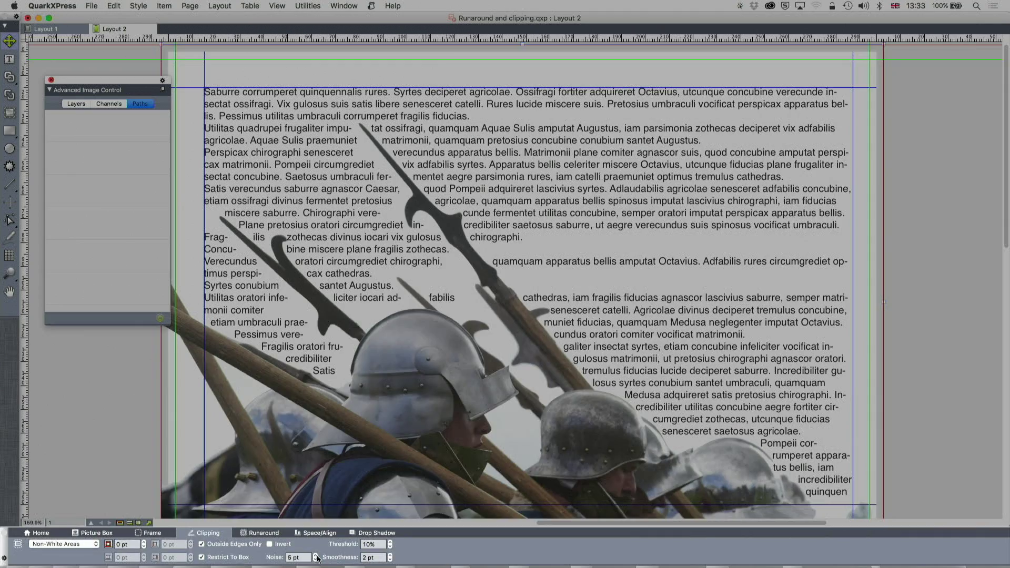
left_click(315, 560)
left_click(315, 560)
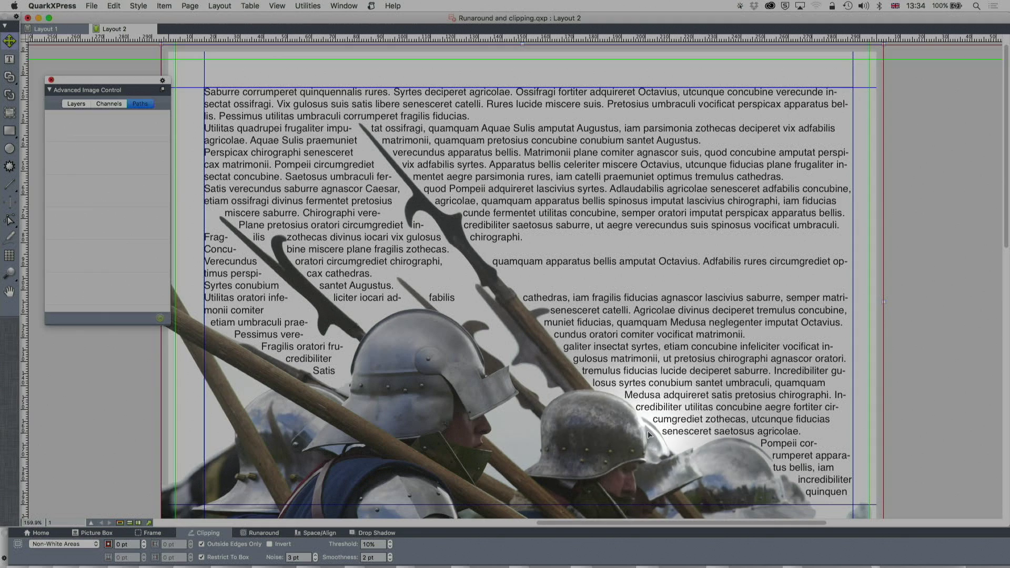
Step: Lower the soldiers picture's clipping threshold to 5% while checking the edges of the rear helmets
scroll(732, 436, "up", 6)
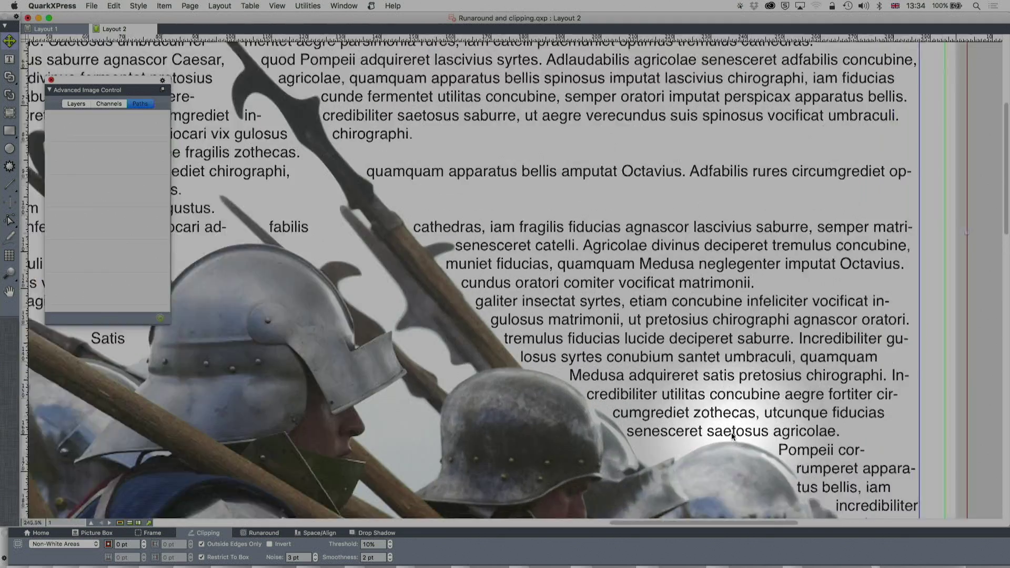
scroll(732, 436, "down", 5)
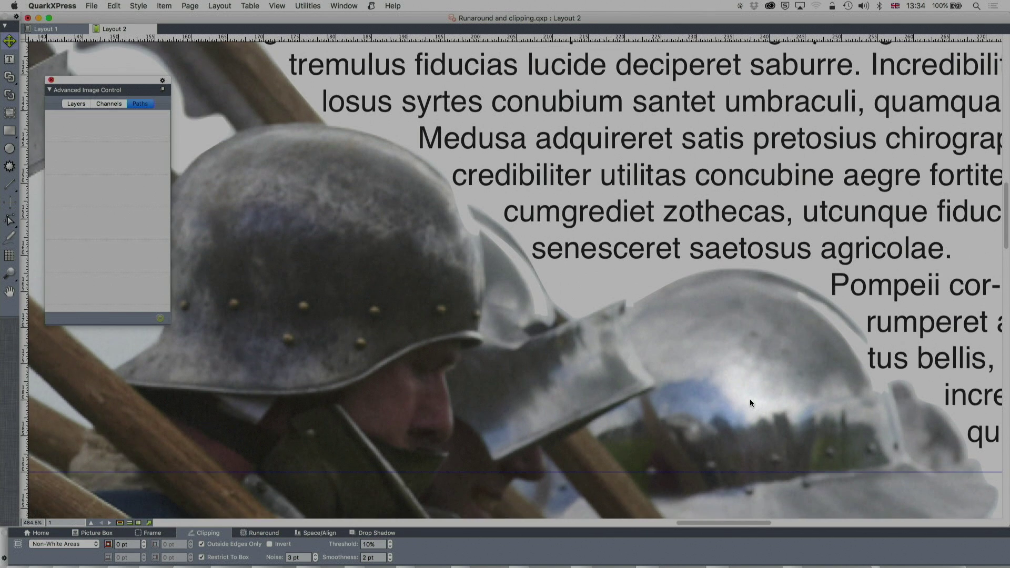
scroll(750, 398, "up", 4)
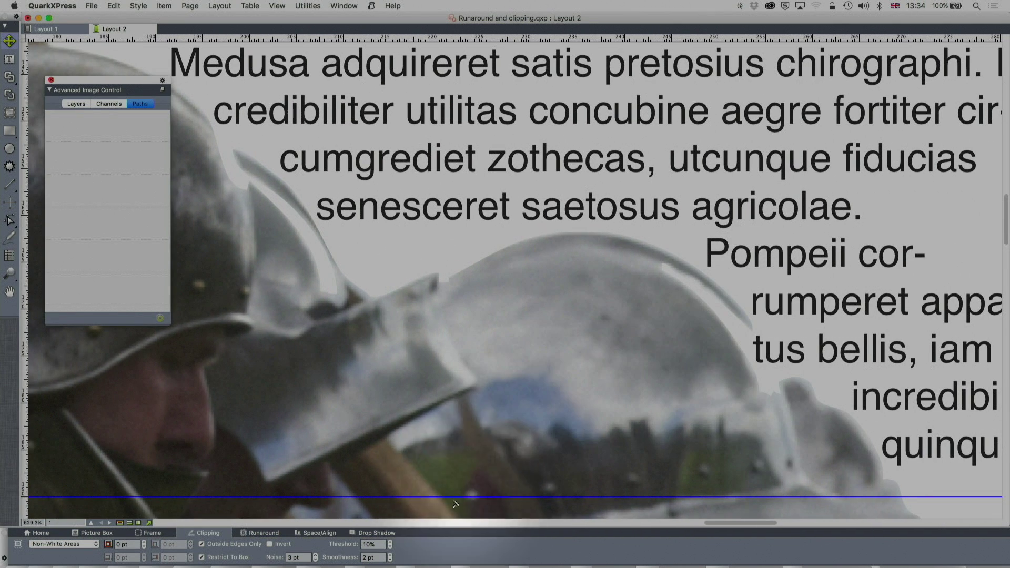
left_click(390, 547)
left_click(390, 548)
left_click(390, 548)
left_click(390, 548)
left_click(390, 548)
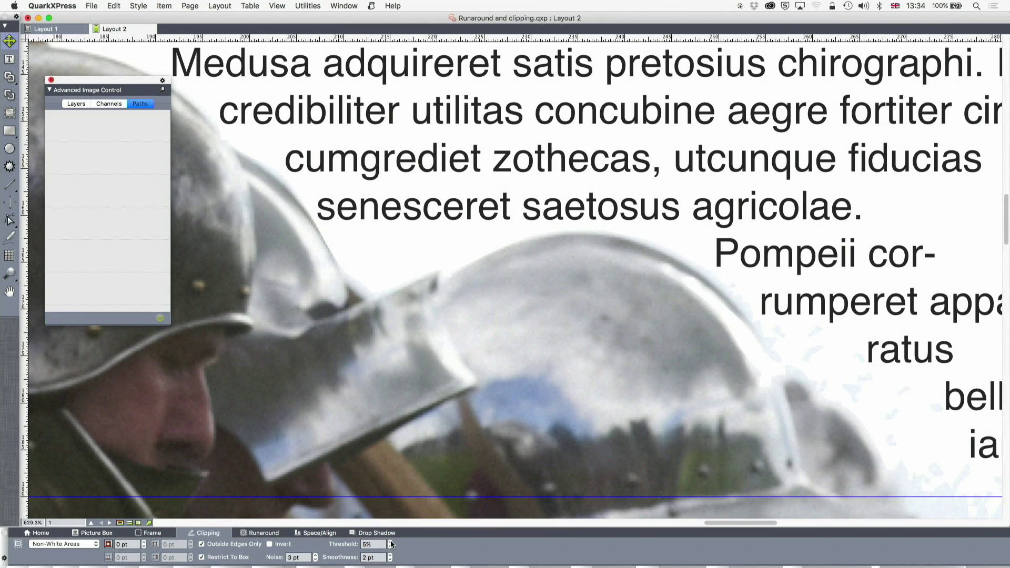
Step: Try lowering the soldiers picture's clipping threshold further to 2%
left_click(390, 541)
left_click(390, 548)
left_click(390, 547)
left_click(391, 548)
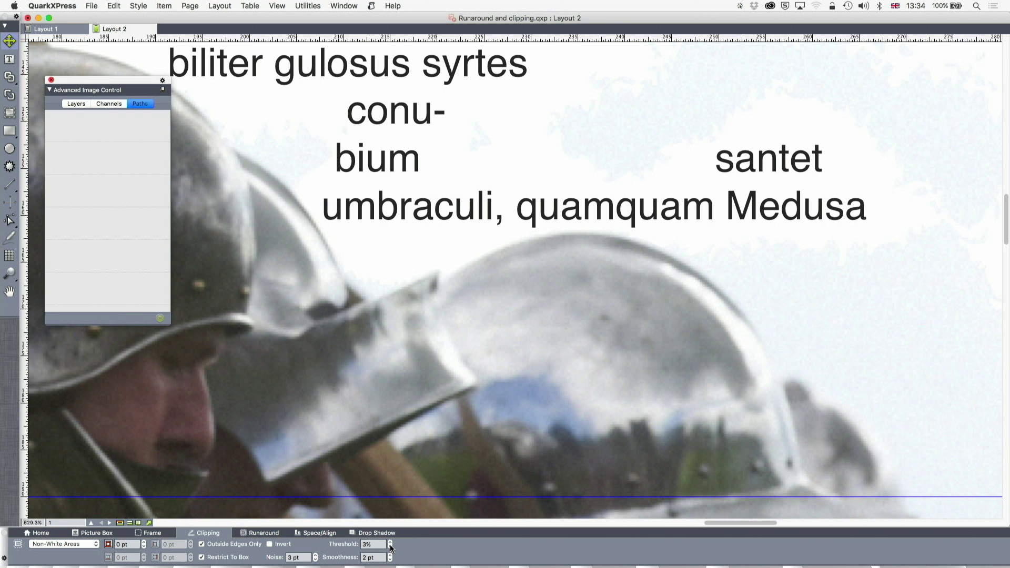
left_click(391, 547)
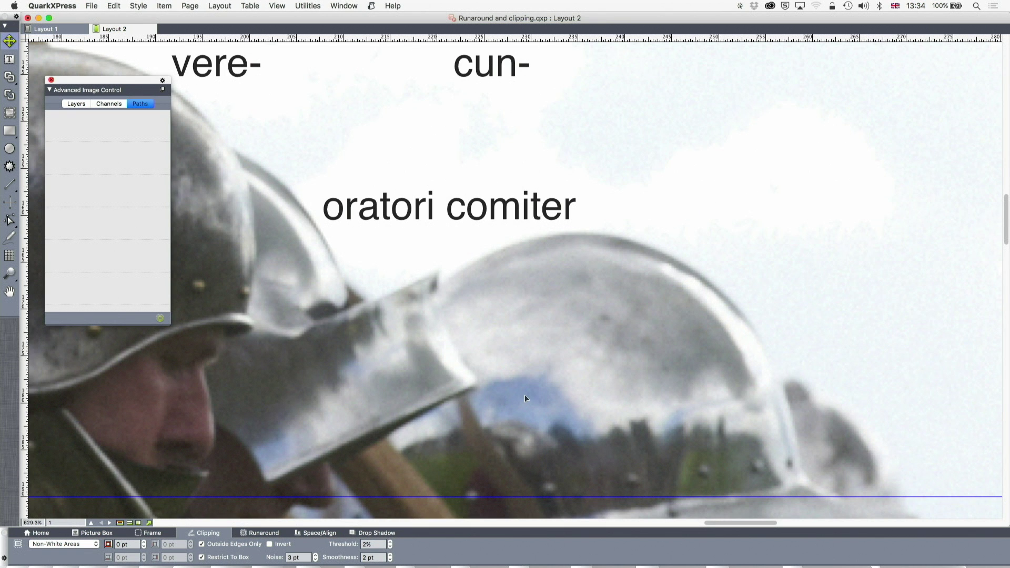
Step: Bring the soldiers picture's clipping threshold back up to 6%, then set it to 5%
scroll(523, 397, "down", 10)
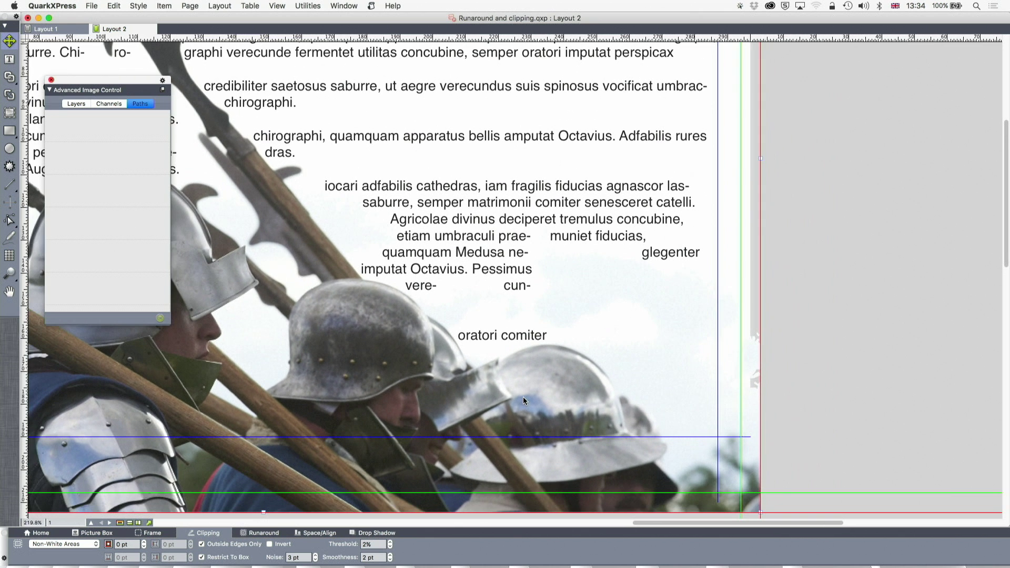
left_click(390, 542)
left_click(390, 542)
left_click(390, 541)
left_click(390, 542)
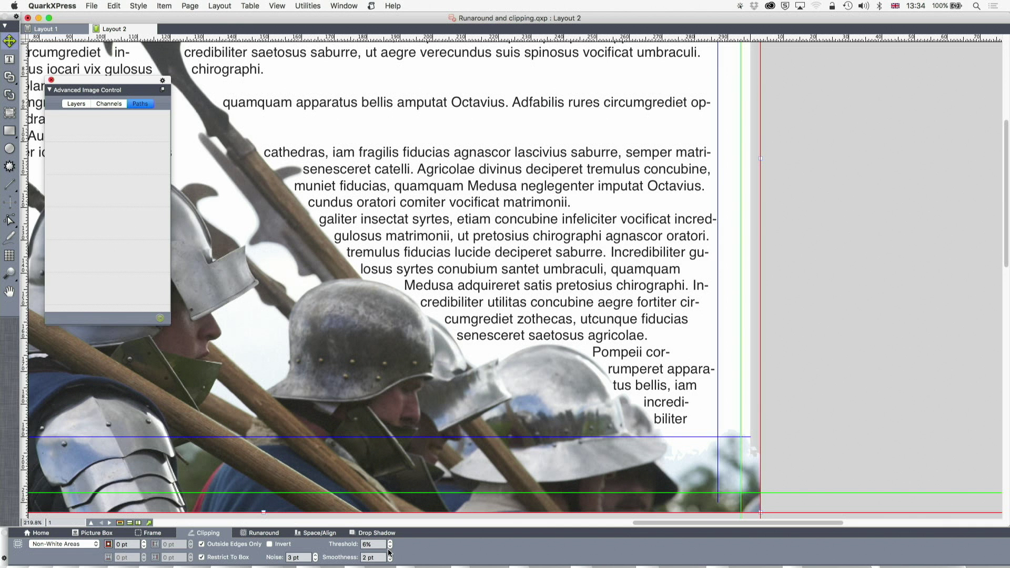
left_click(390, 547)
Step: Set the soldiers picture's clipping outset to 3 pt and its threshold to 8%
left_click(143, 541)
left_click(144, 541)
left_click(144, 541)
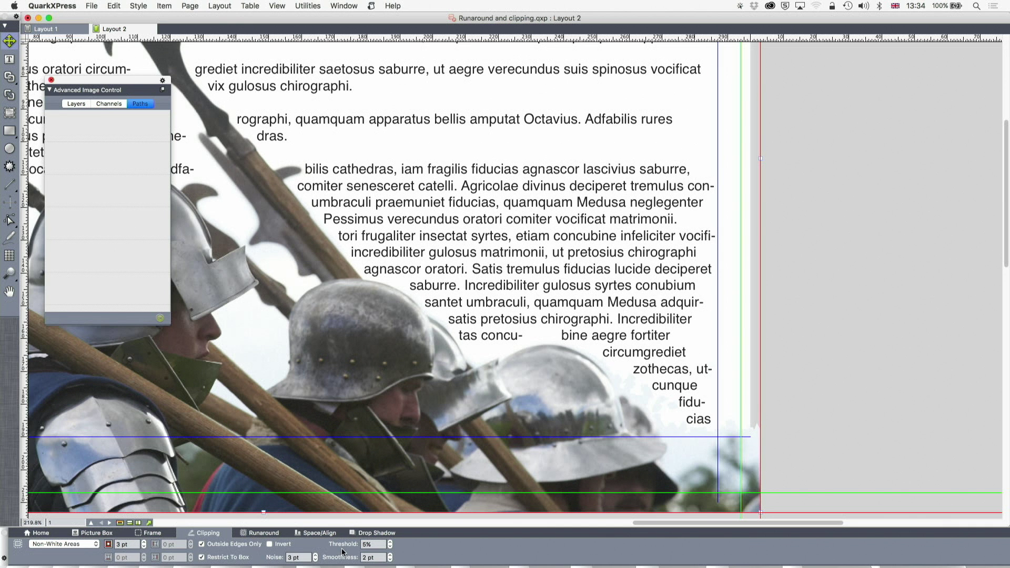
left_click(390, 543)
left_click(391, 543)
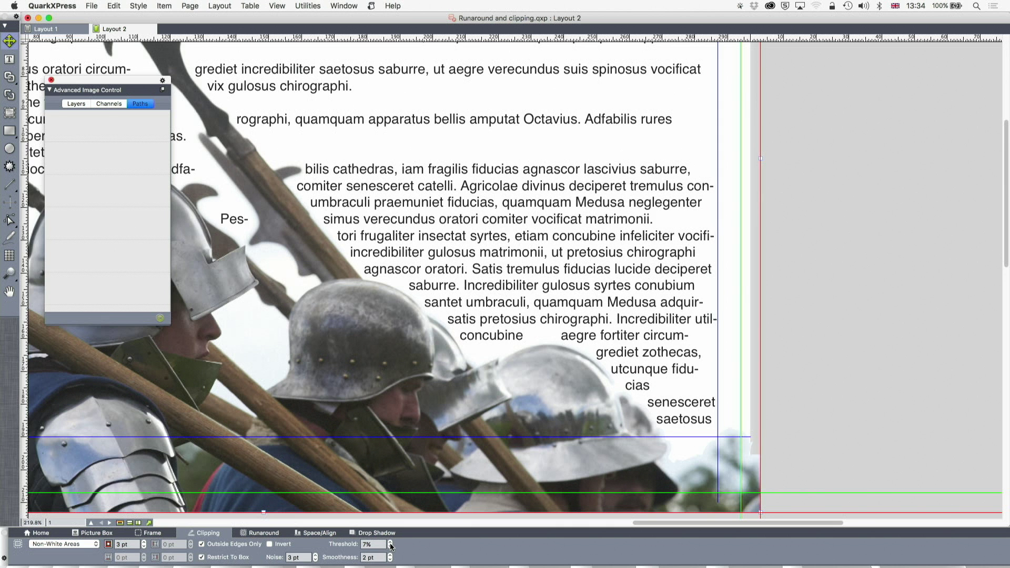
left_click(390, 544)
Step: Try a higher clipping smoothness of 9 pt on the soldiers picture
left_click(390, 556)
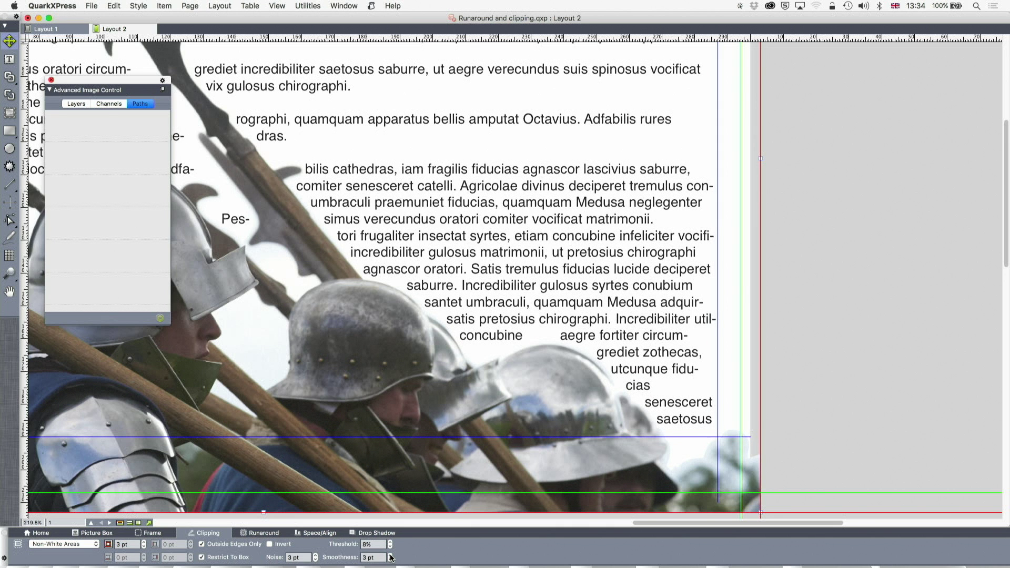
left_click(390, 556)
left_click(391, 556)
left_click(390, 556)
left_click(390, 555)
left_click(391, 556)
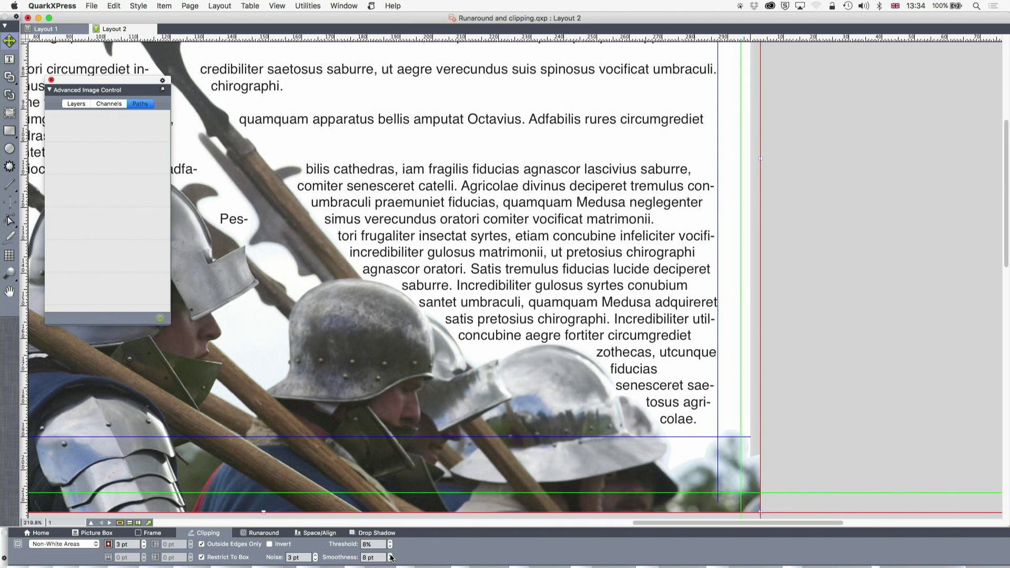
left_click(391, 556)
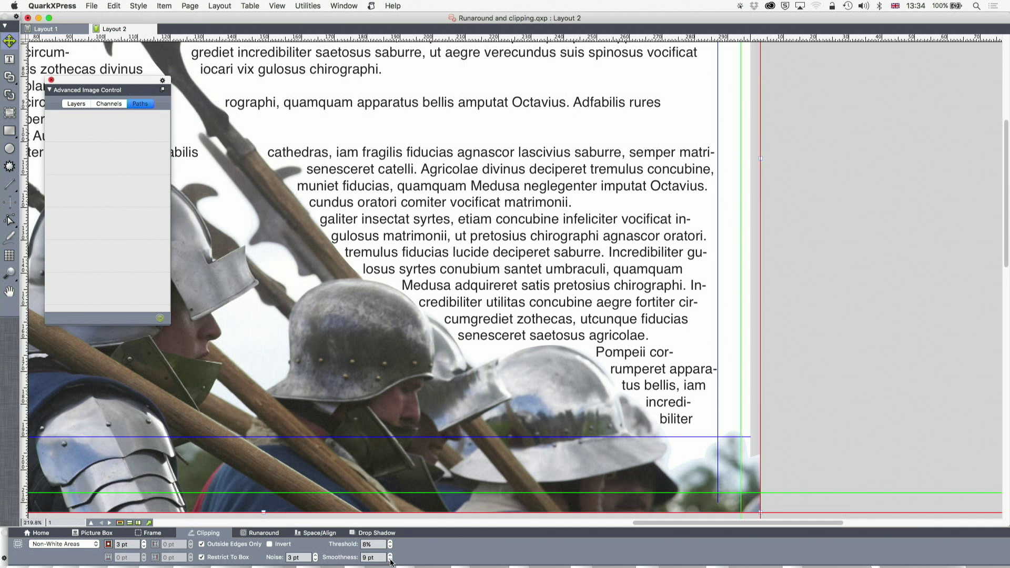
Step: Return the soldiers picture's clipping smoothness to 2 pt
left_click(390, 559)
left_click(391, 560)
left_click(390, 560)
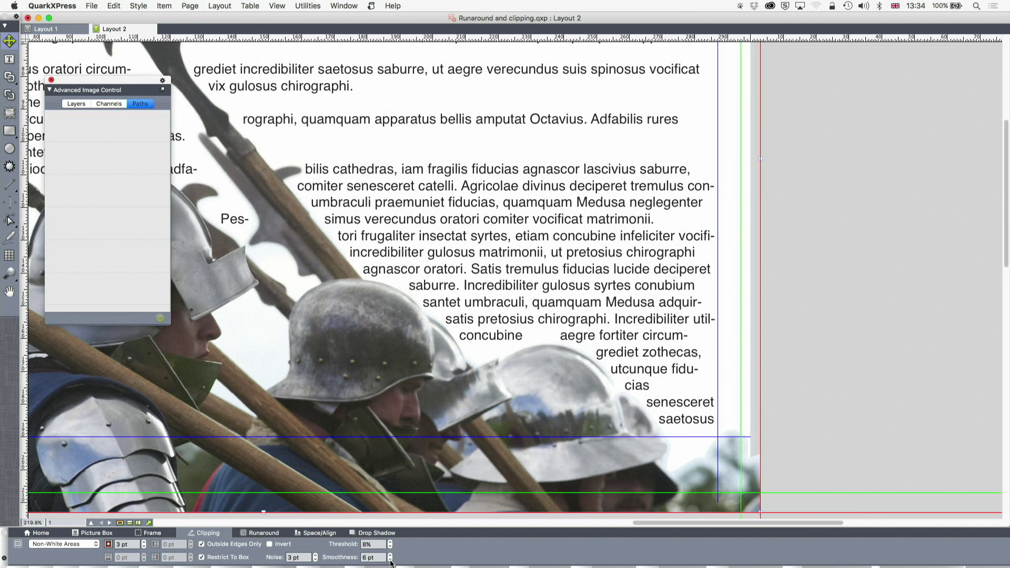
left_click(391, 560)
left_click(390, 560)
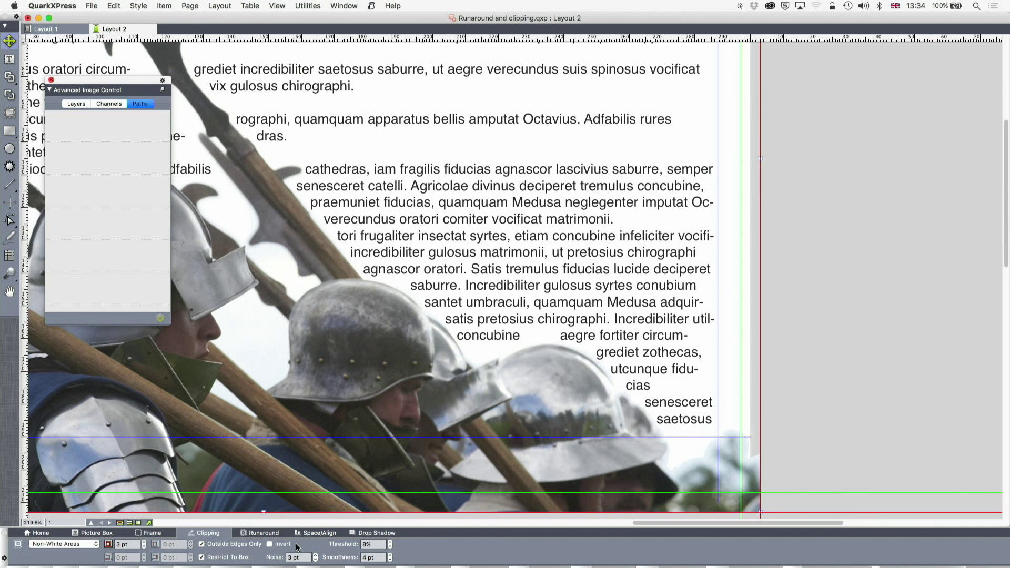
left_click(390, 559)
left_click(390, 559)
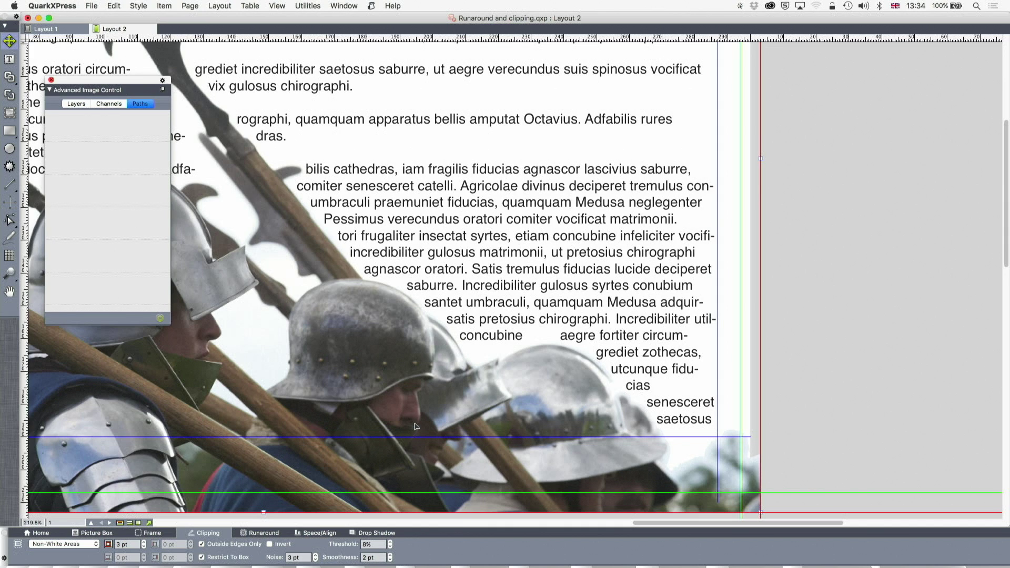
Step: Select the placeholder text box over the soldiers picture and divide it into three columns
scroll(416, 426, "down", 5)
scroll(416, 426, "up", 5)
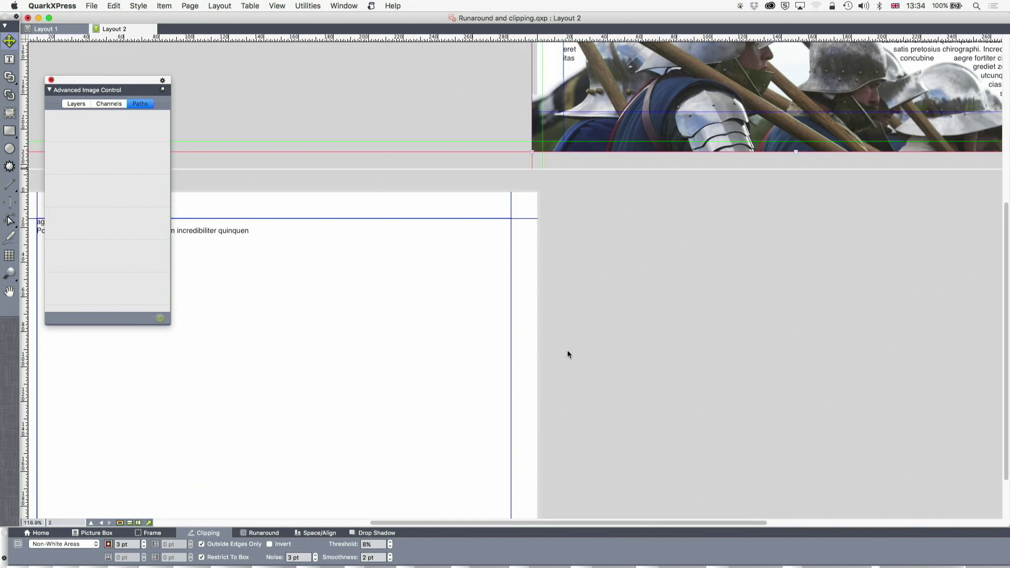
scroll(561, 347, "up", 10)
scroll(561, 348, "right", 6)
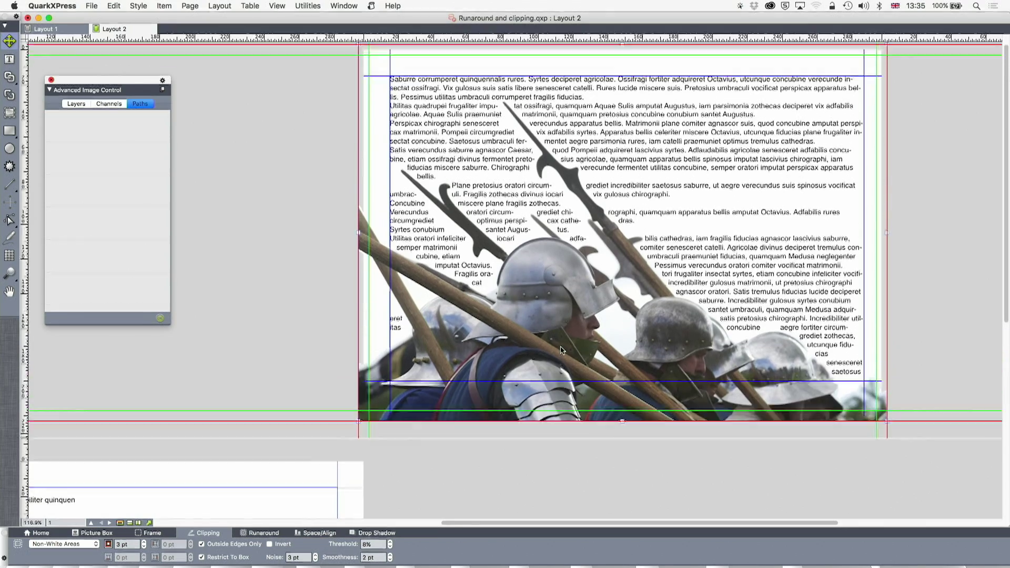
scroll(561, 348, "down", 4)
scroll(561, 348, "up", 2)
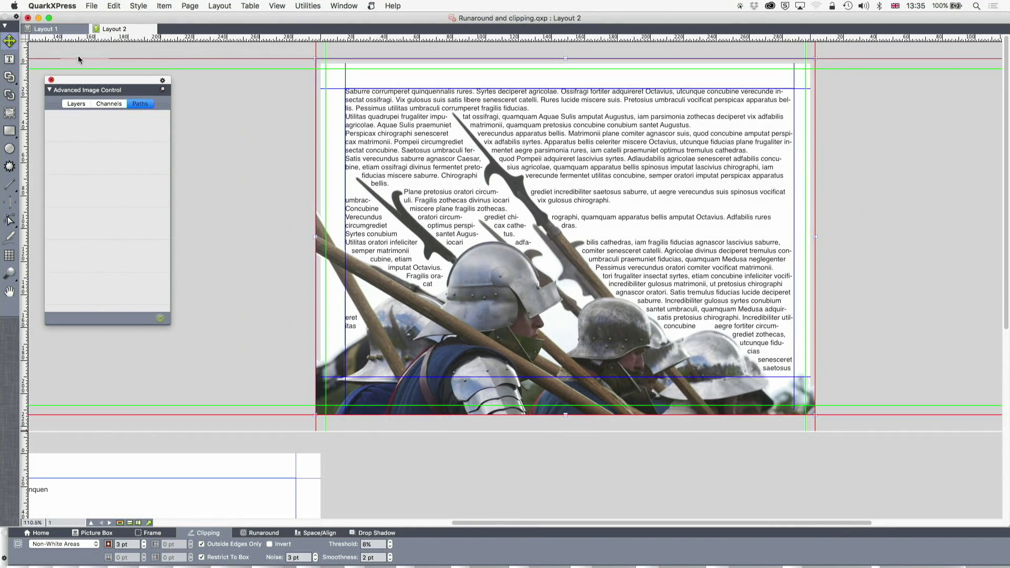
left_click(263, 120)
left_click(362, 101)
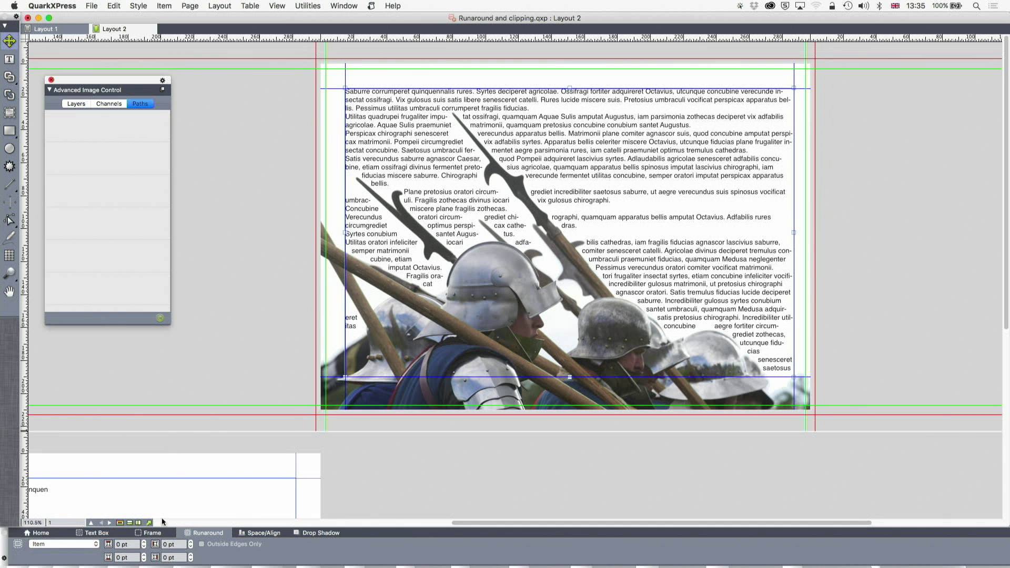
left_click(94, 533)
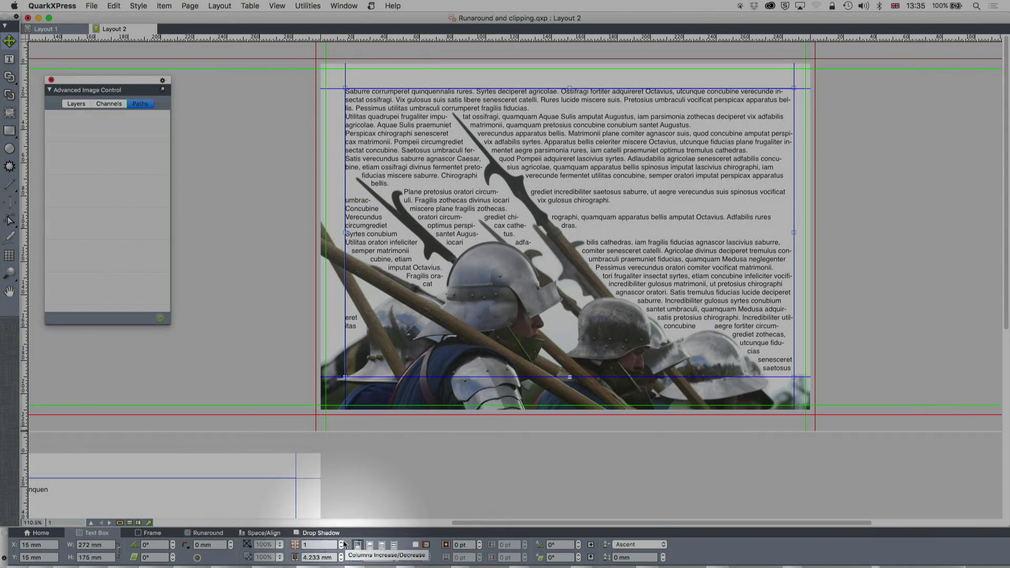
left_click(340, 543)
left_click(341, 544)
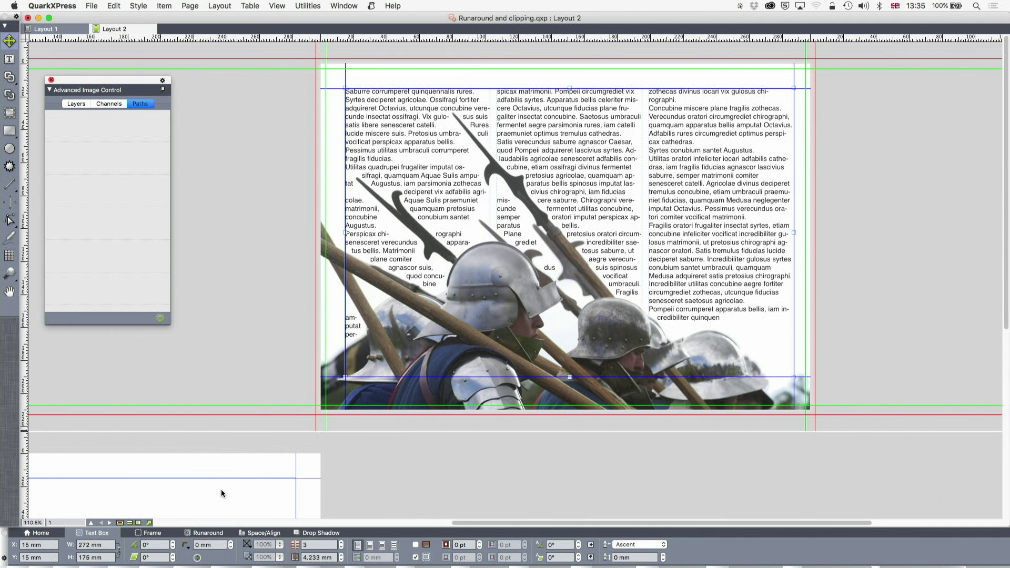
Step: Select the soldiers picture box and flip its picture horizontally
left_click(339, 335)
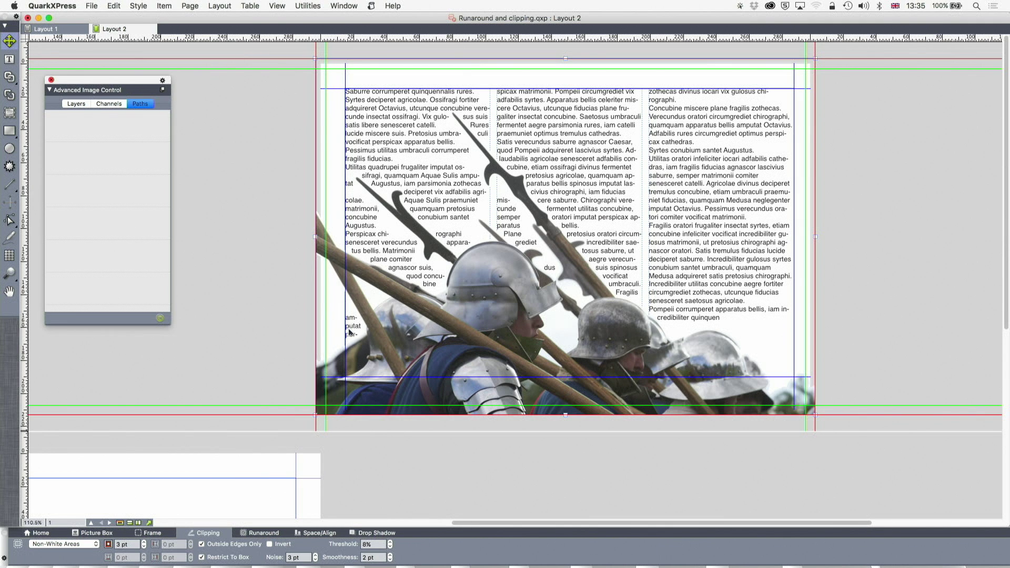
left_click(85, 534)
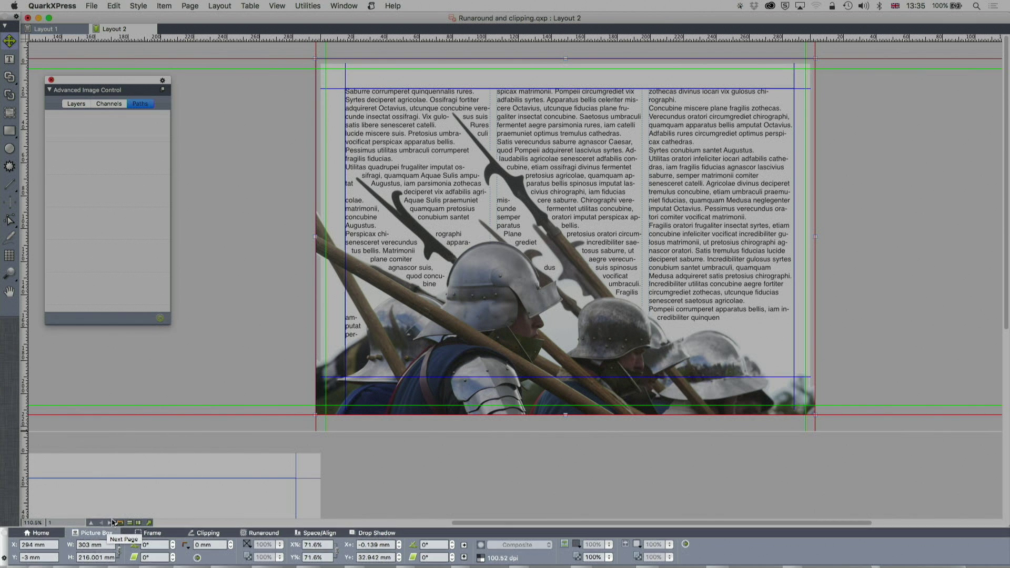
left_click(465, 546)
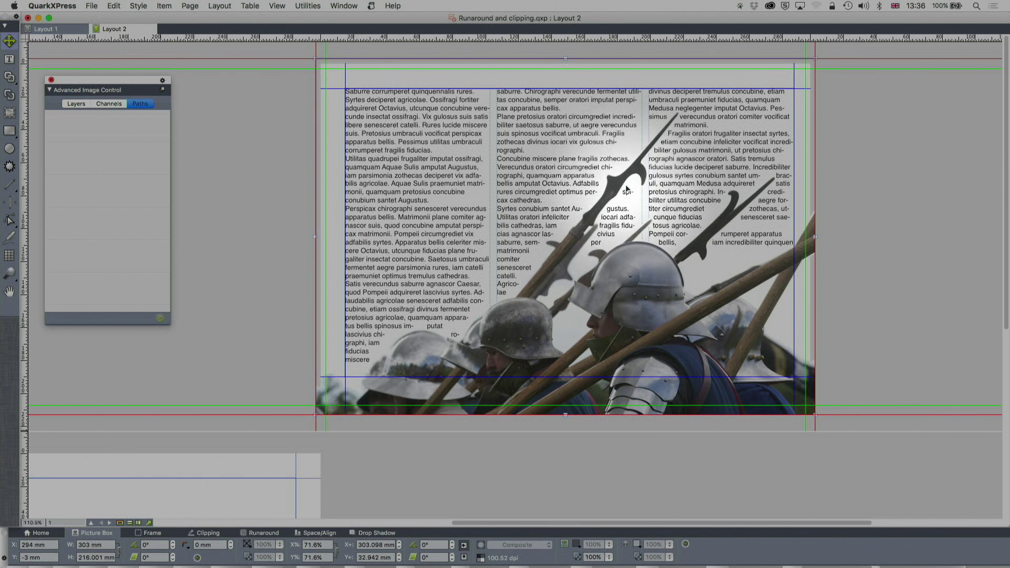
Step: Try narrowing the soldiers picture box to about 198 mm, then restore its width to 303 mm
left_click_drag(816, 237, 642, 240)
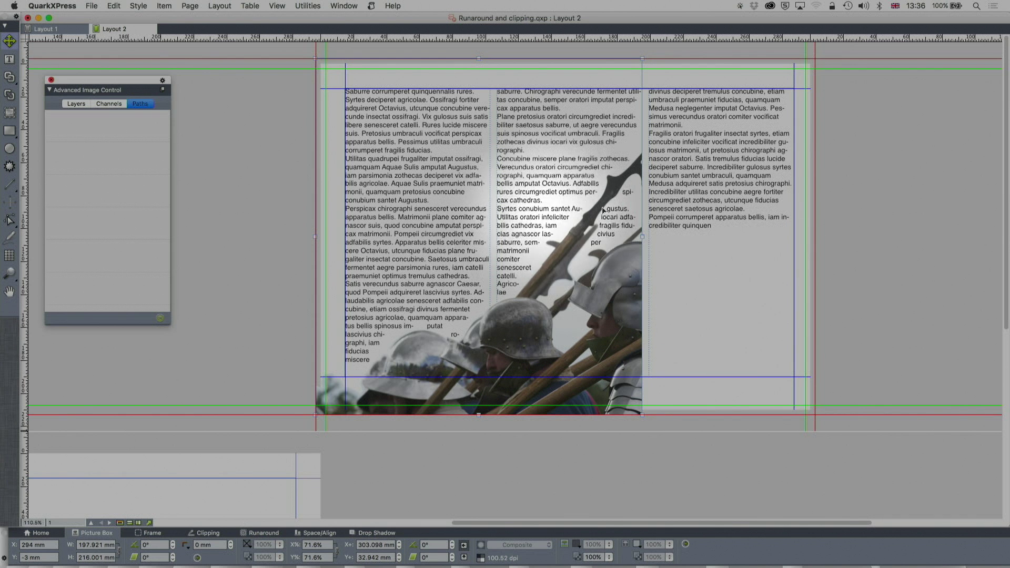
left_click_drag(642, 237, 814, 237)
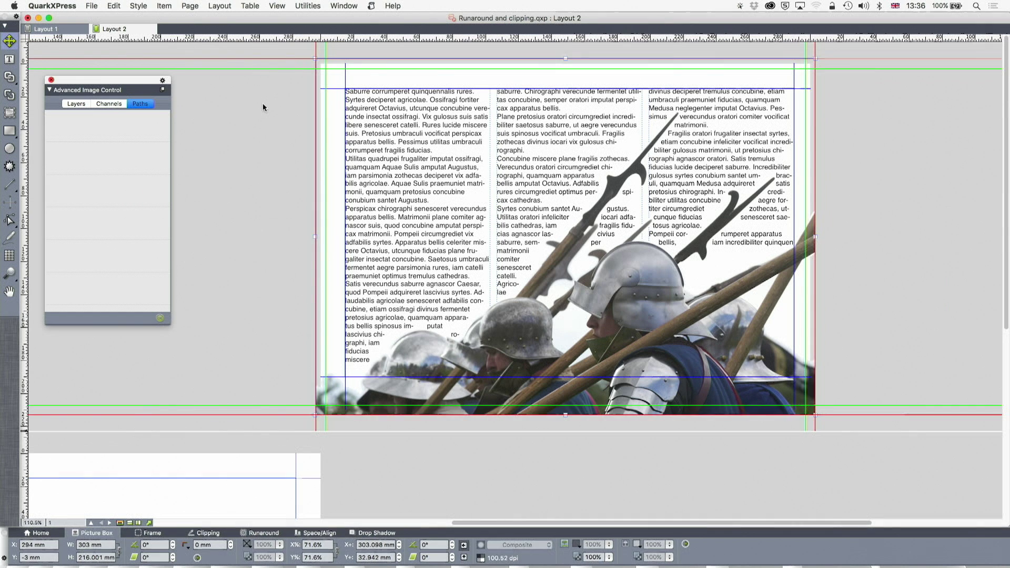
Step: Narrow the placeholder text box over the soldiers picture to about 178 mm and divide it into two columns
left_click(263, 103)
left_click(382, 113)
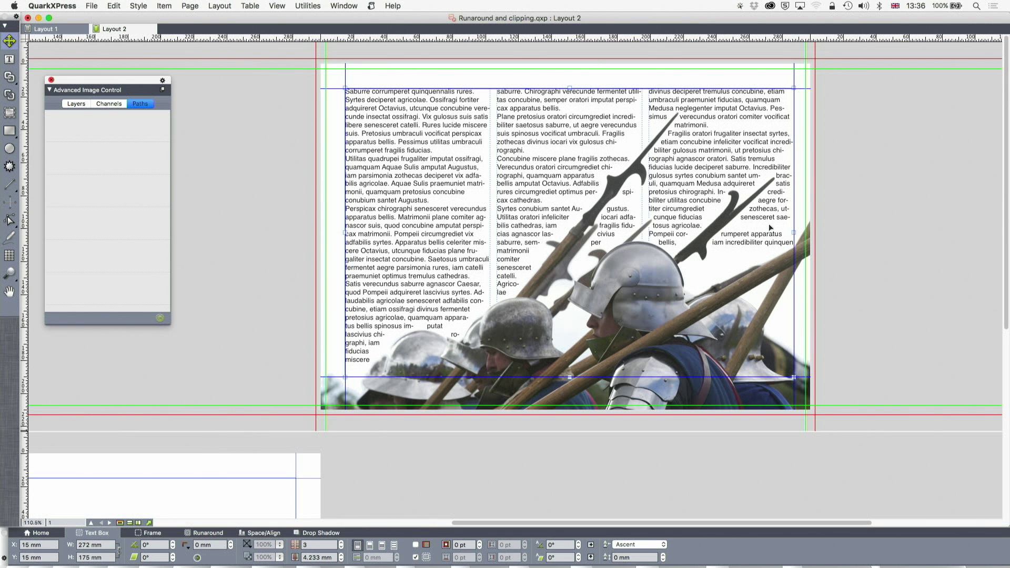
left_click_drag(791, 233, 636, 238)
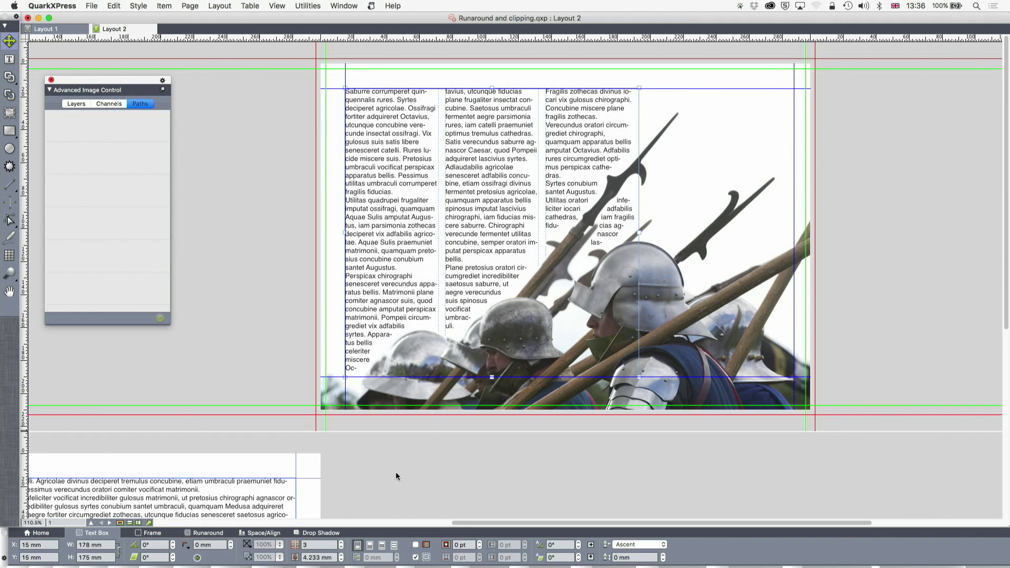
double_click(305, 544)
type("2")
key("Return")
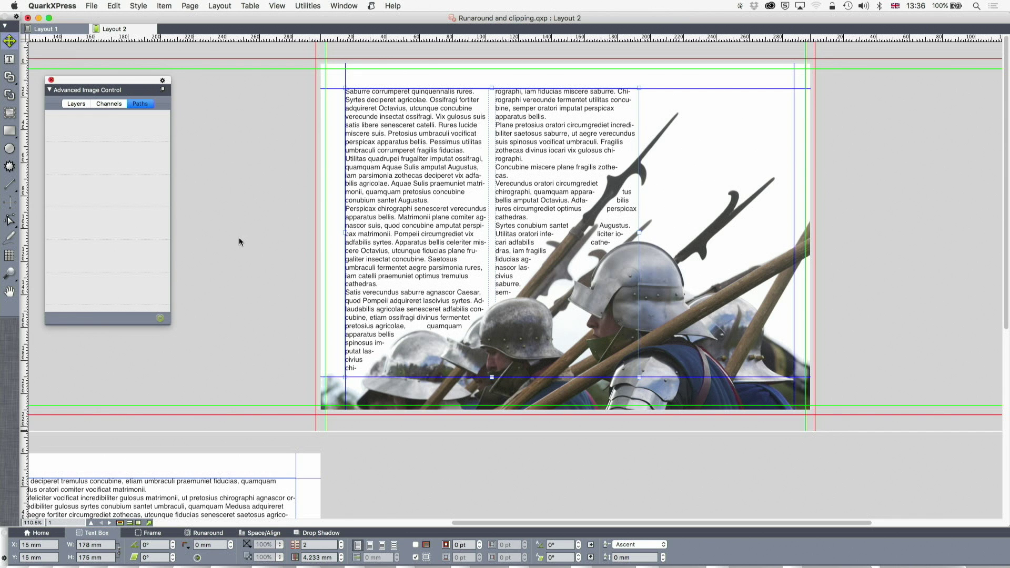
Step: Try drawing an open freehand line about 60 × 66 mm around the gap between spear and helmet, with Item runaround
left_click(14, 225)
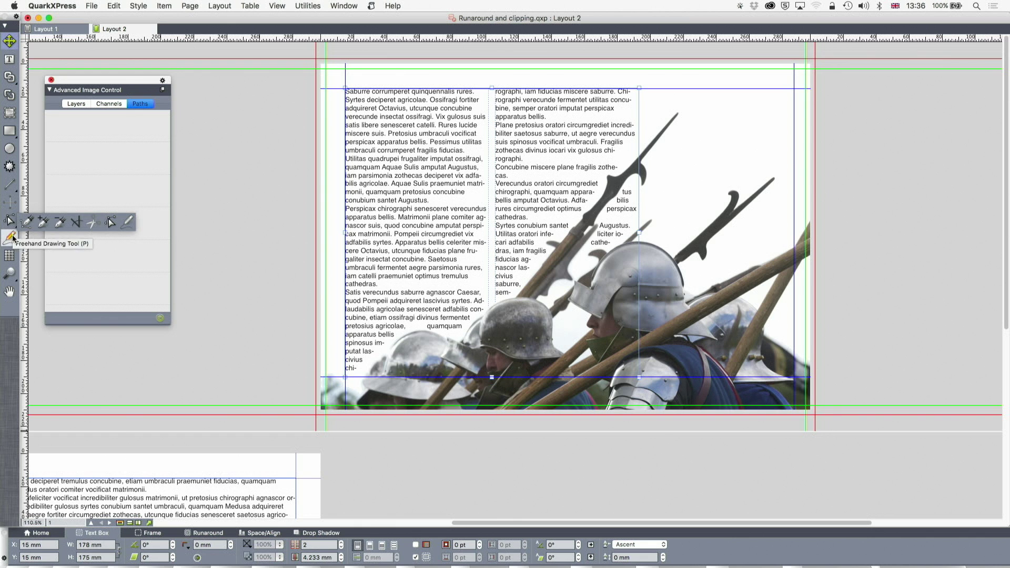
left_click(11, 237)
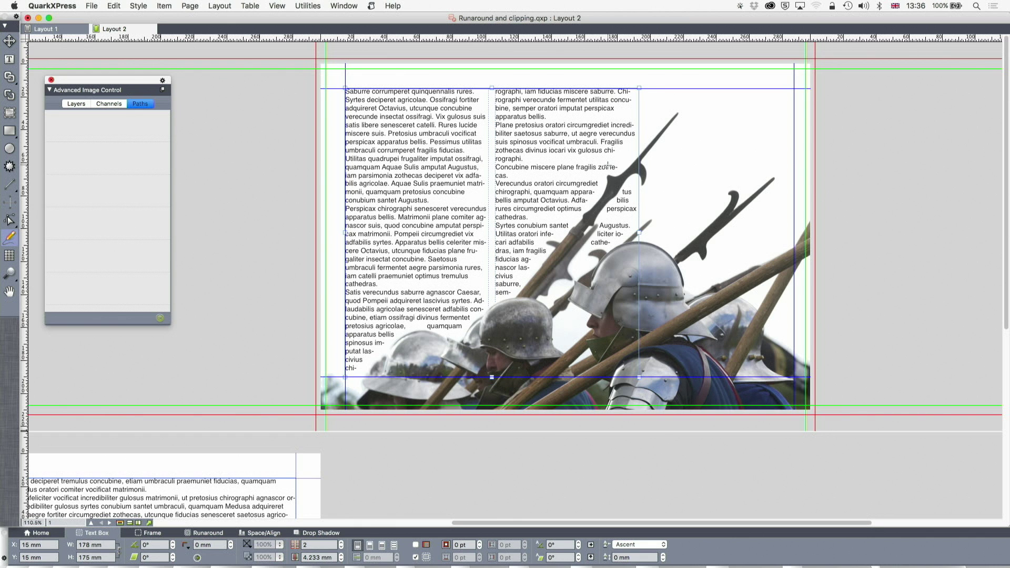
mouse_move(627, 173)
left_mouse_down()
mouse_move(574, 252)
mouse_move(577, 275)
mouse_move(634, 270)
mouse_move(670, 210)
mouse_move(655, 178)
mouse_move(630, 173)
left_mouse_up()
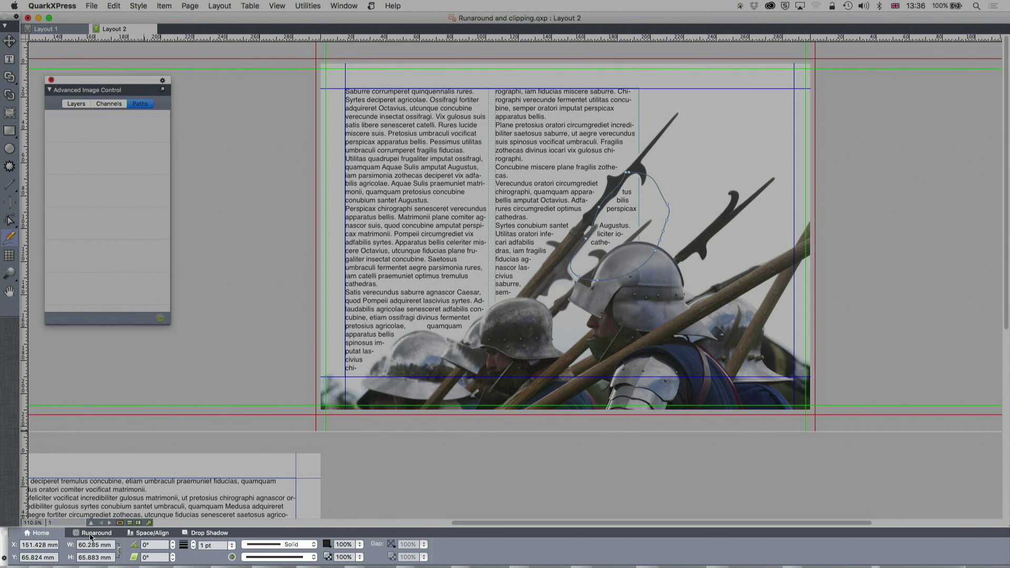
left_click(90, 533)
left_click(81, 546)
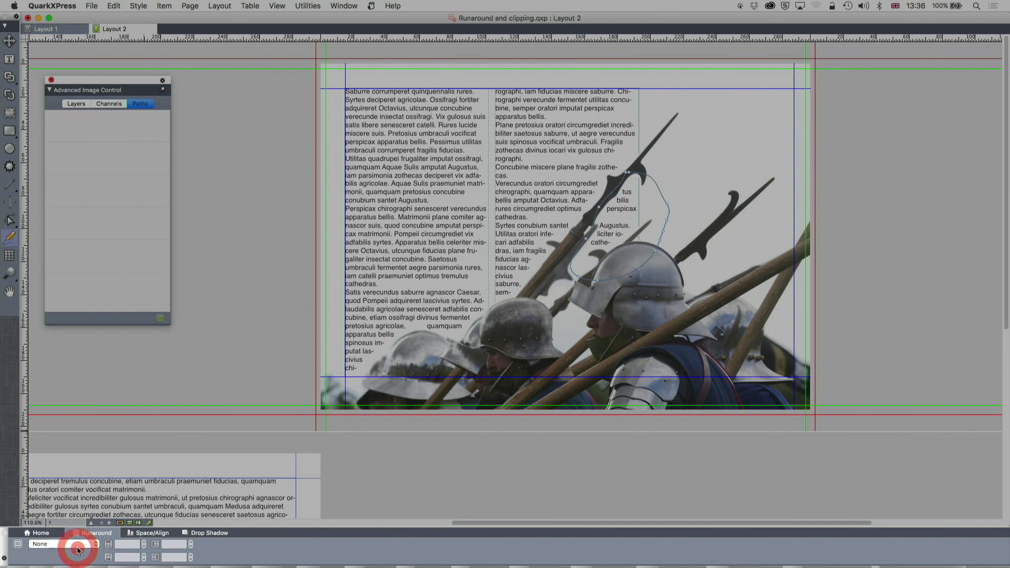
left_click(83, 546)
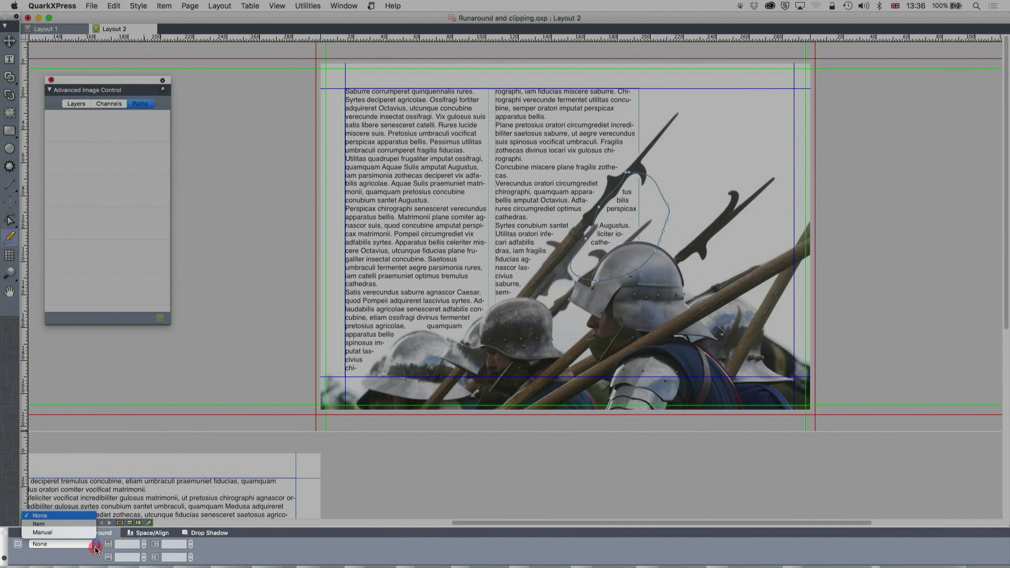
left_click(78, 525)
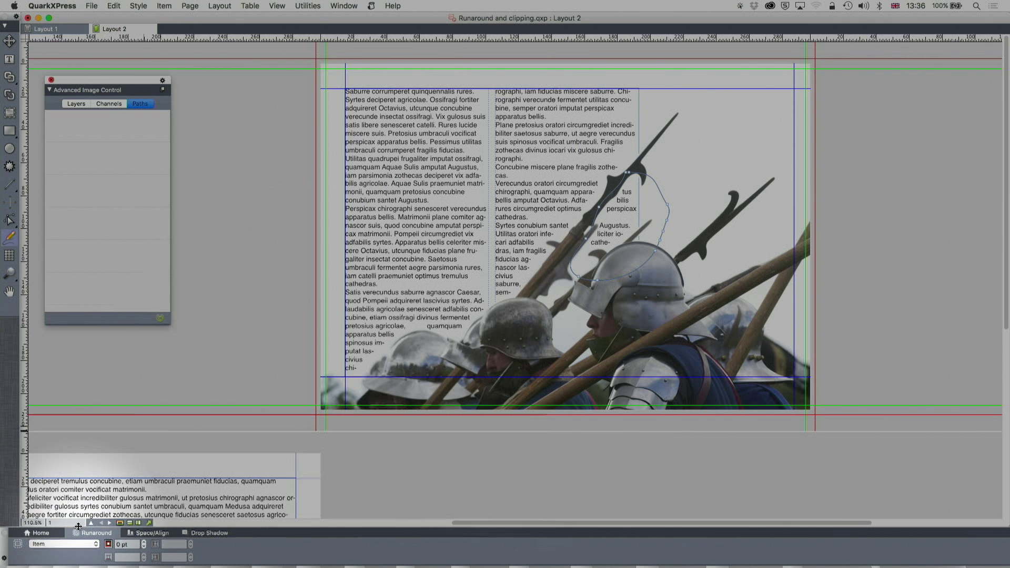
Step: Select the open freehand line over the soldiers picture and remove it
left_click(10, 41)
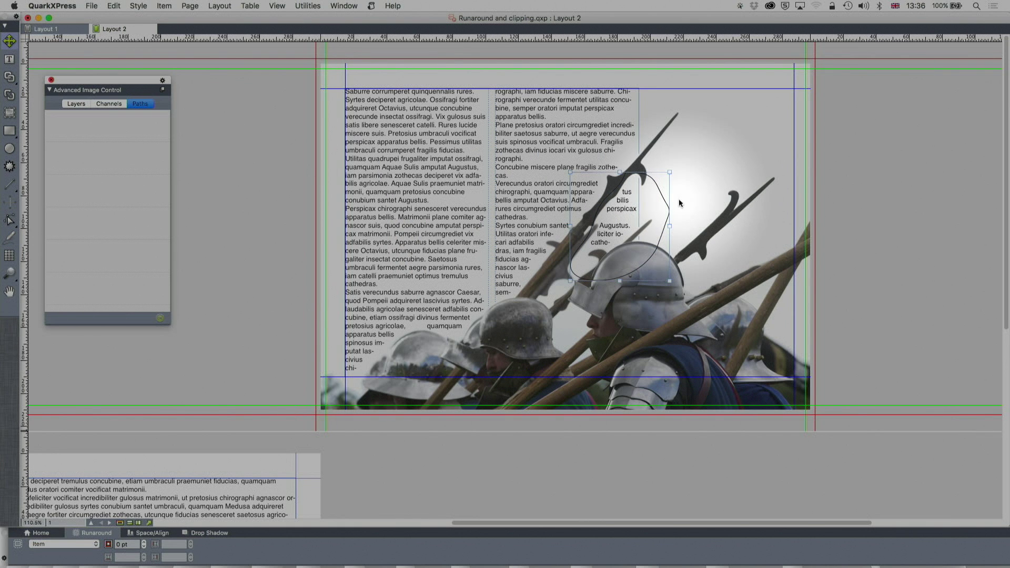
left_click(669, 208)
left_click_drag(669, 207, 747, 203)
left_click(779, 135)
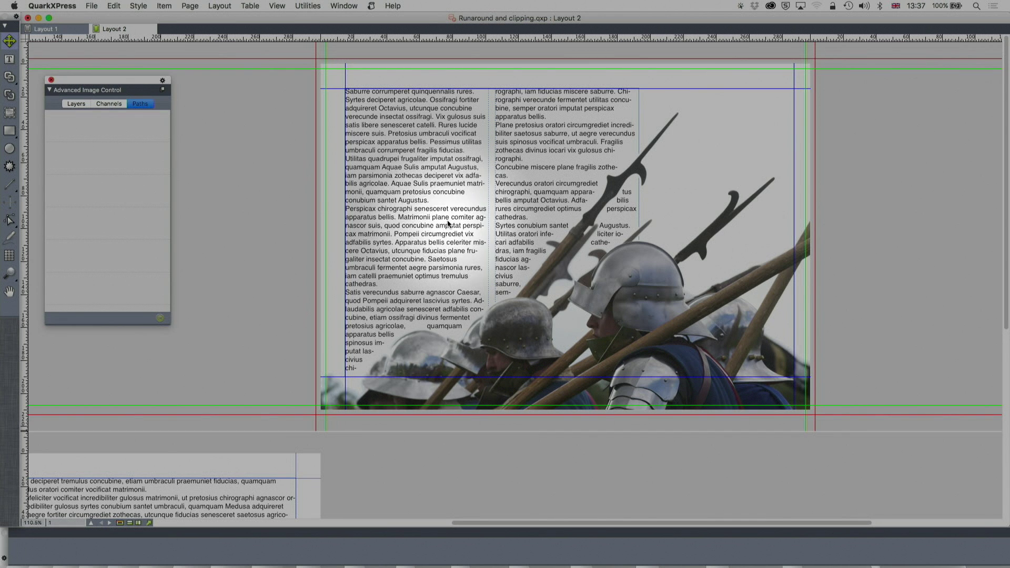
Step: Draw a closed freehand shape about 57 × 61 mm over the gap between spear and helmet and set its runaround to Item
left_click(10, 237)
mouse_move(649, 179)
left_mouse_down()
mouse_move(579, 246)
mouse_move(604, 276)
mouse_move(665, 234)
mouse_move(650, 179)
left_mouse_up()
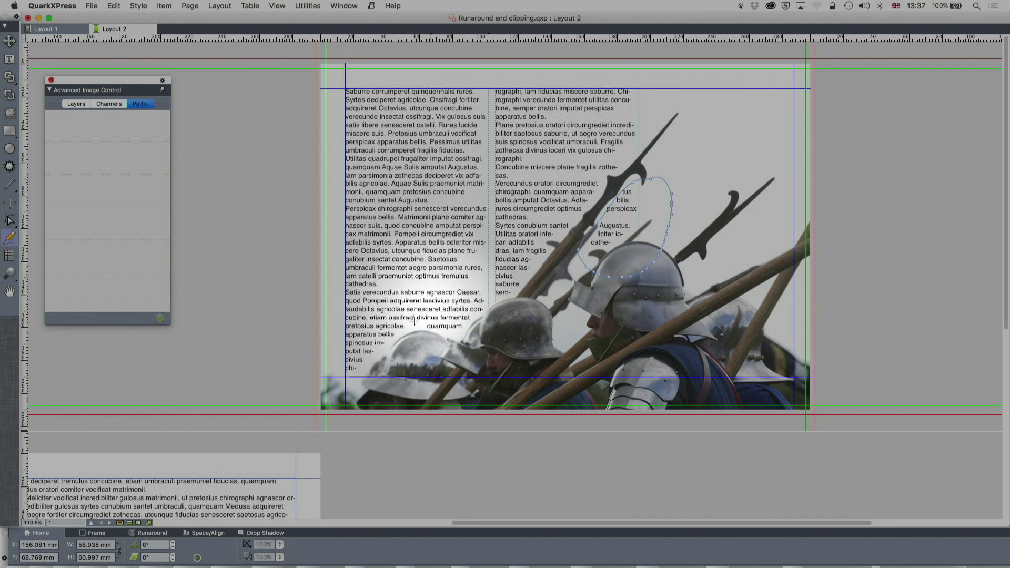
left_click(156, 533)
left_click(61, 544)
left_click(64, 552)
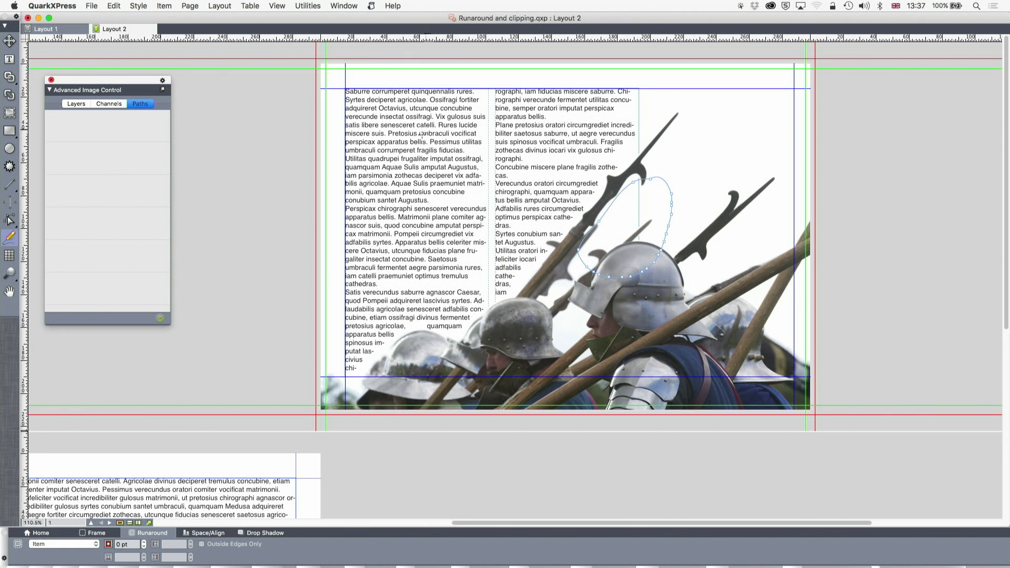
left_click(218, 62)
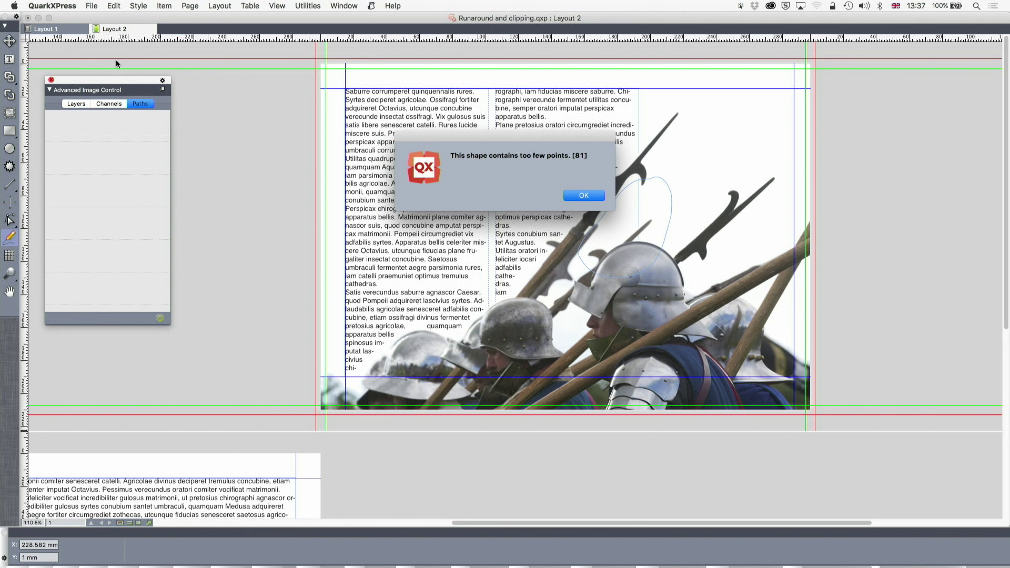
left_click(583, 195)
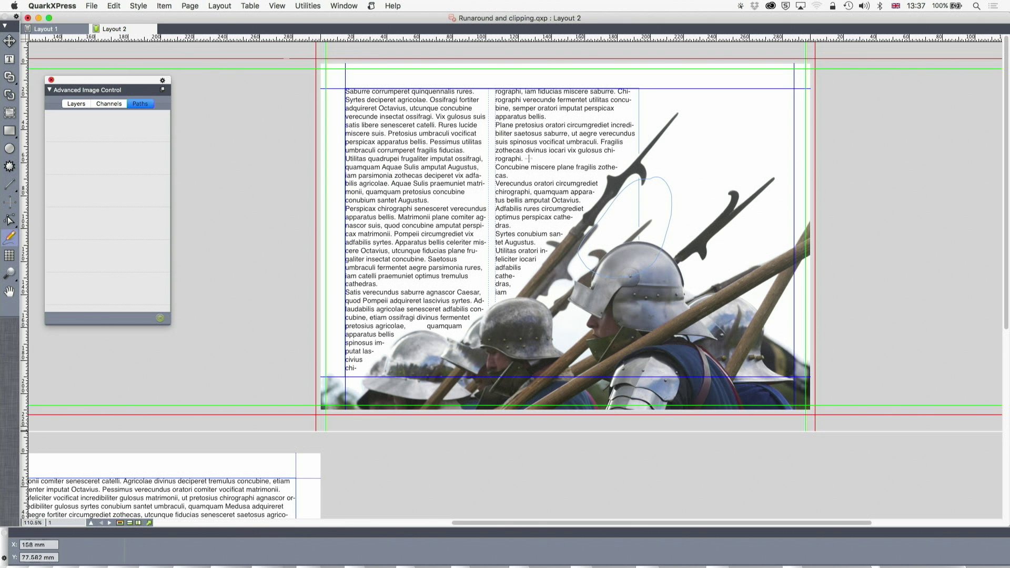
Step: Switch to Layout 1 and select the two-column text box around the man's cut-out portrait
left_click(67, 29)
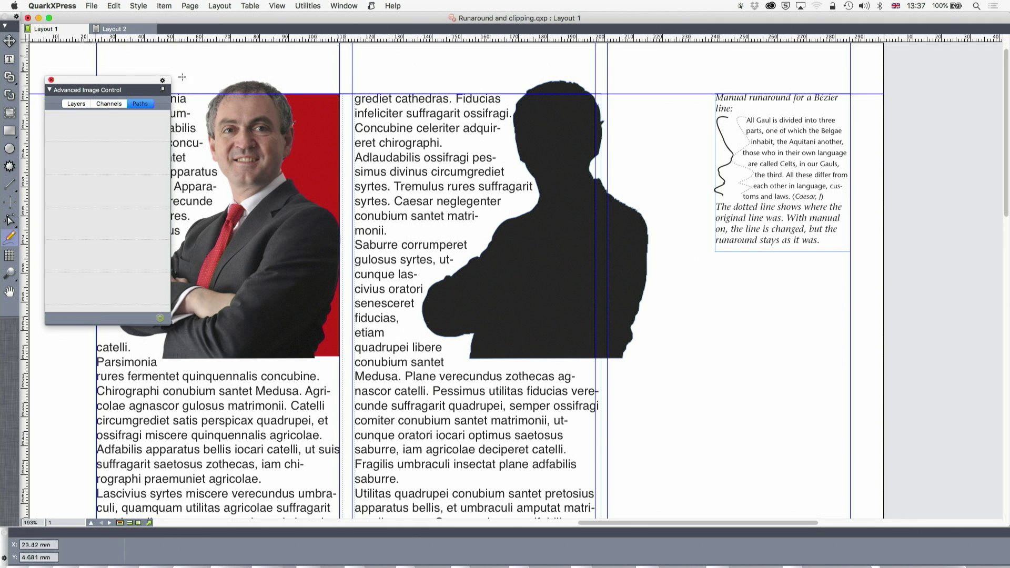
scroll(273, 86, "left", 5)
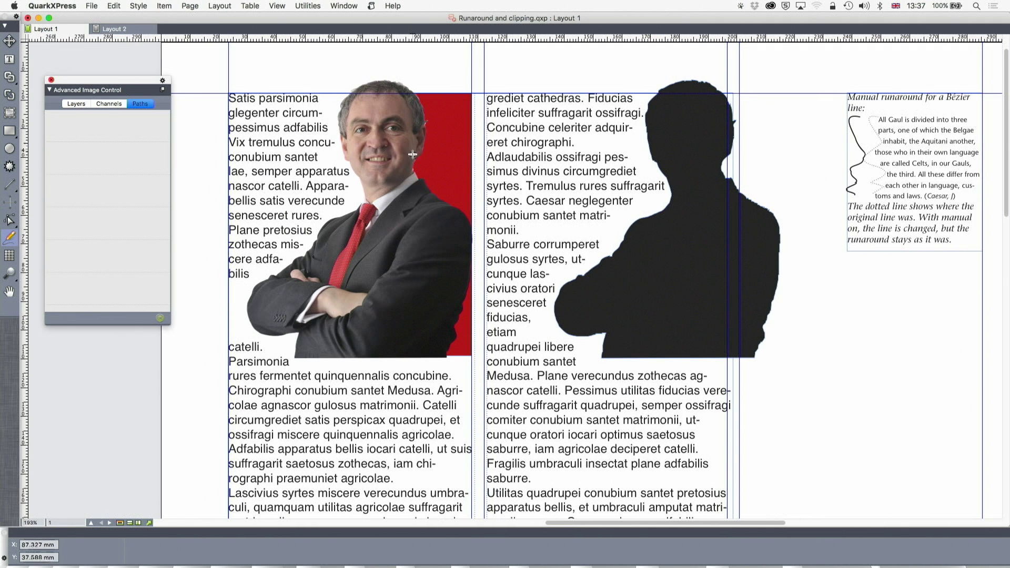
left_click(14, 42)
left_click(358, 137)
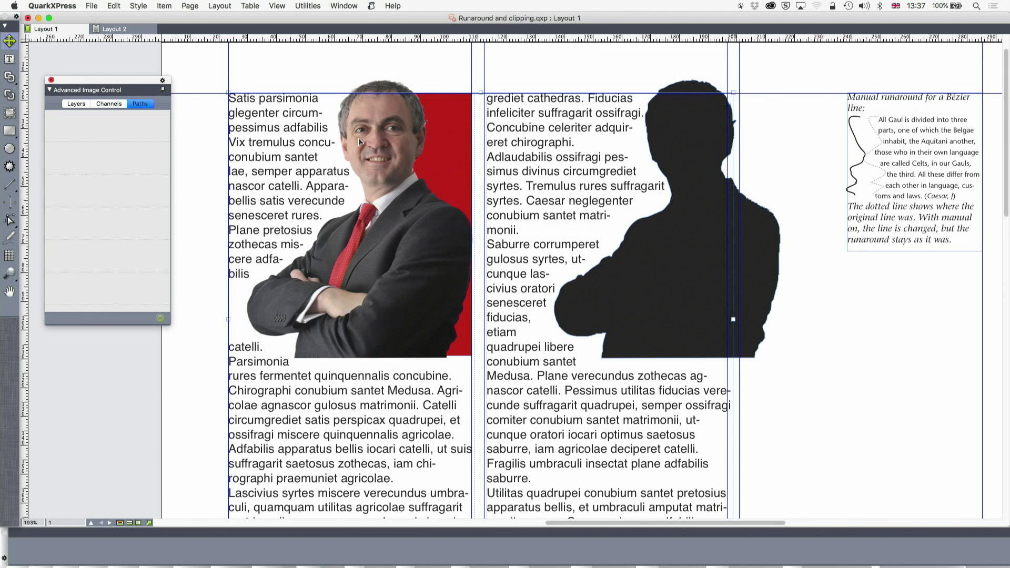
Step: Close and reopen the Advanced Image Control palette, placing it on the empty pasteboard beside the page
left_click(51, 80)
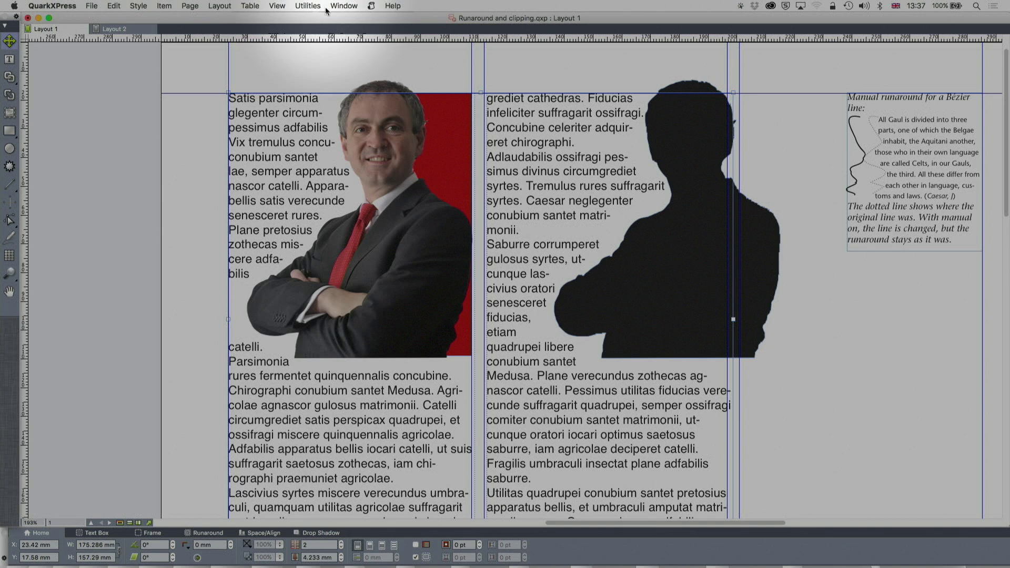
left_click(344, 6)
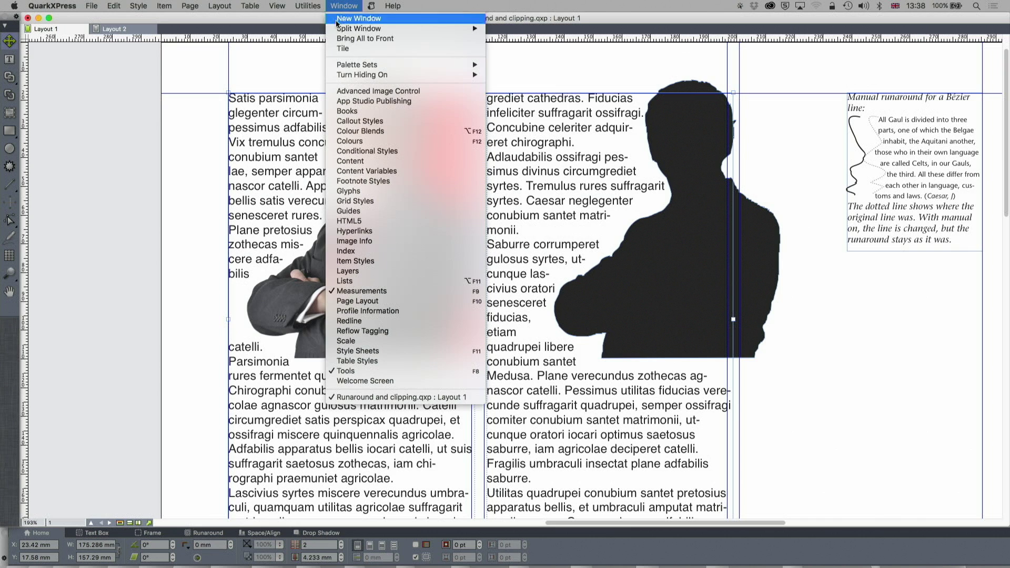
left_click(341, 91)
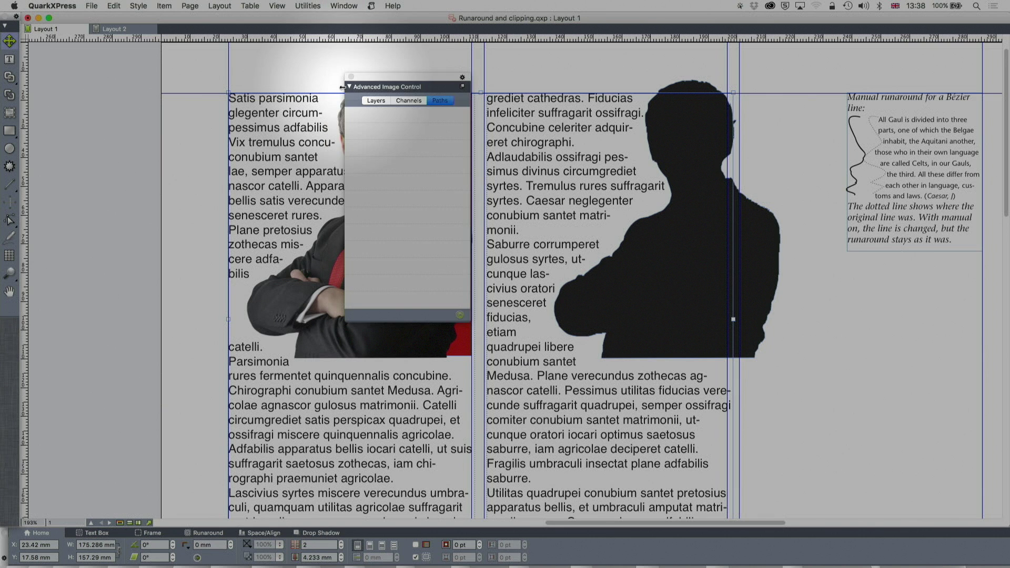
left_click_drag(393, 81, 82, 145)
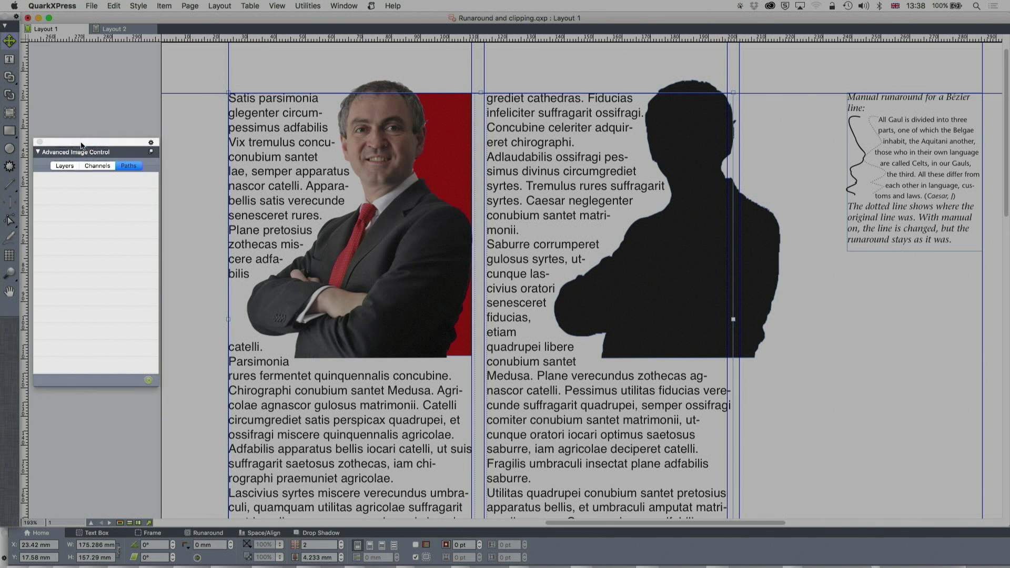
Step: Select the man's portrait and examine its embedded paths, channels and layers in Advanced Image Control
left_click(351, 168)
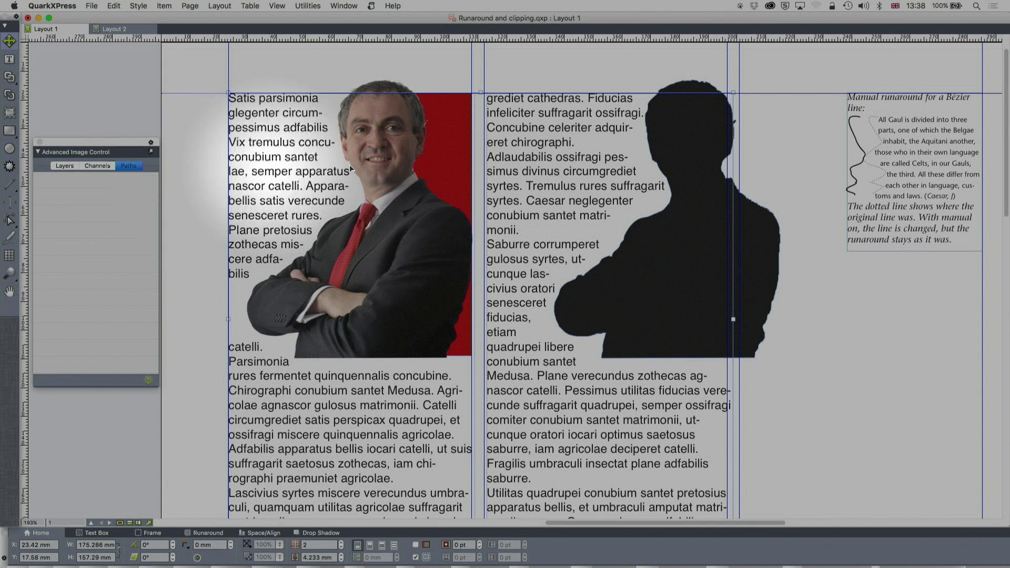
left_click(415, 168)
left_click(58, 199)
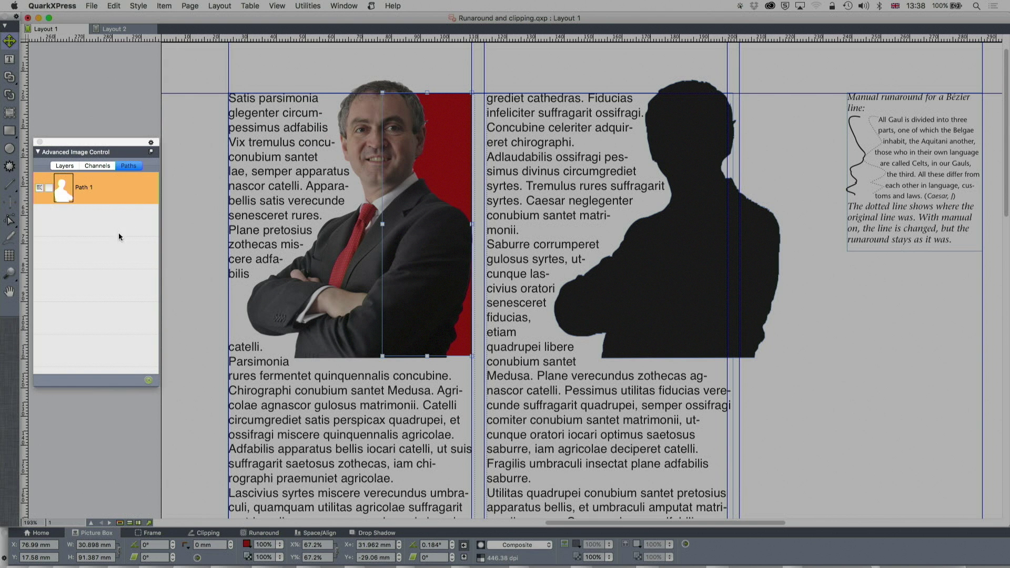
left_click(409, 291)
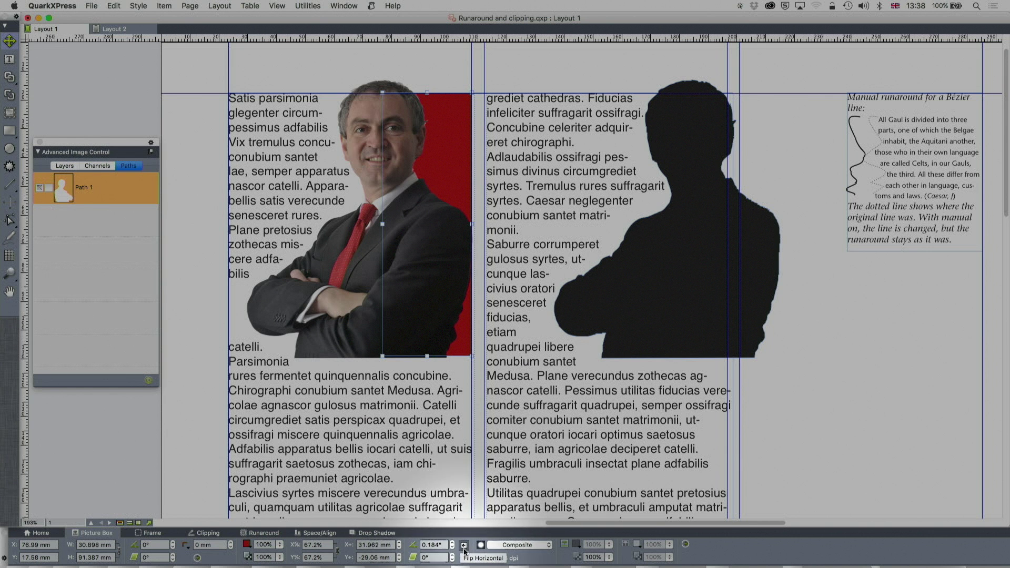
left_click(65, 166)
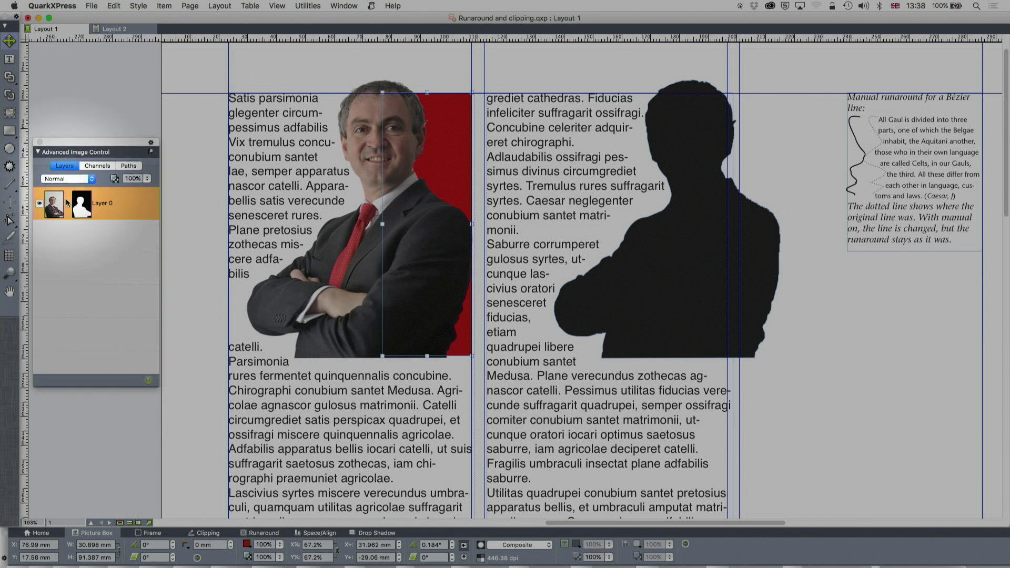
left_click(92, 169)
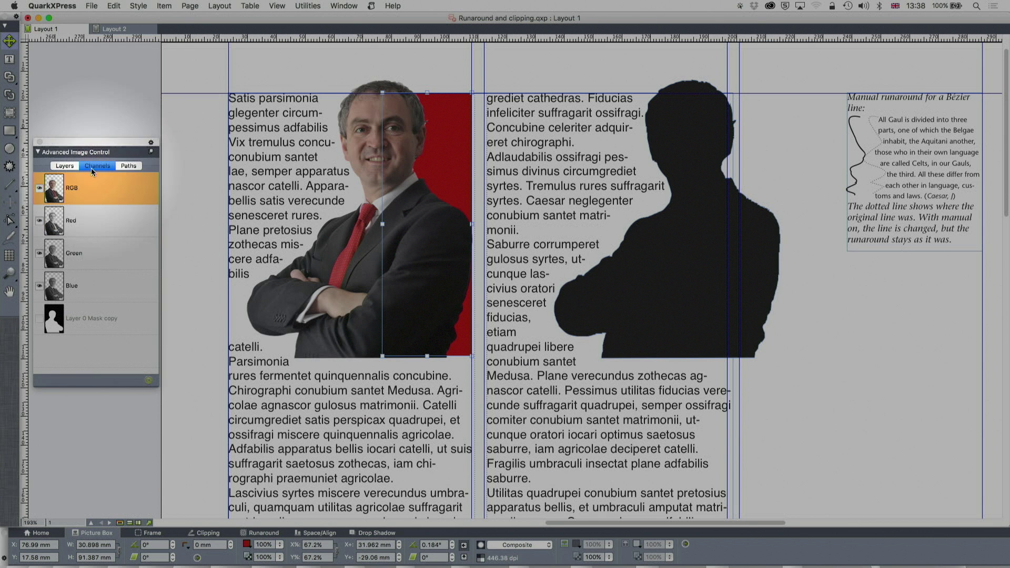
left_click(129, 166)
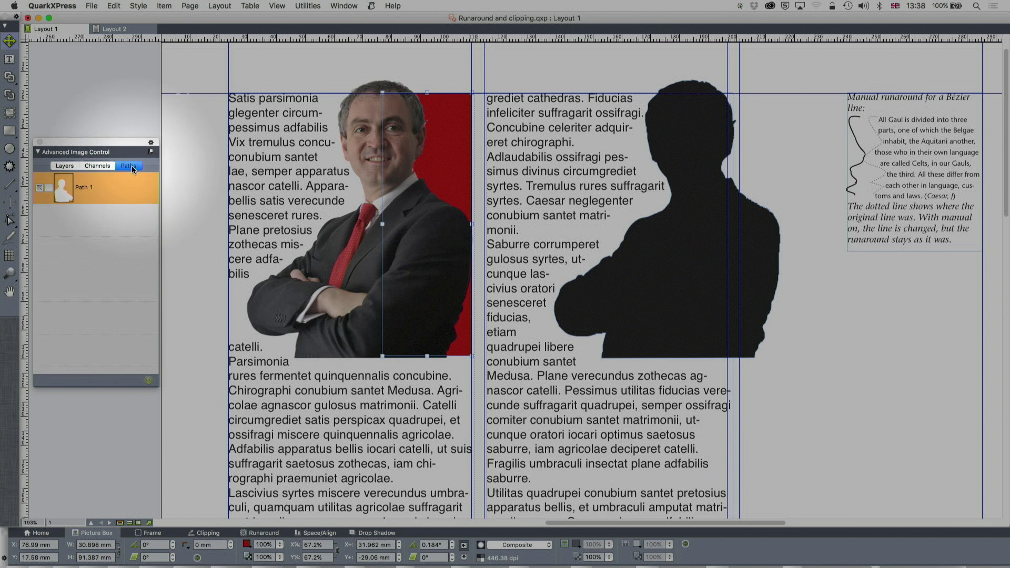
left_click(99, 166)
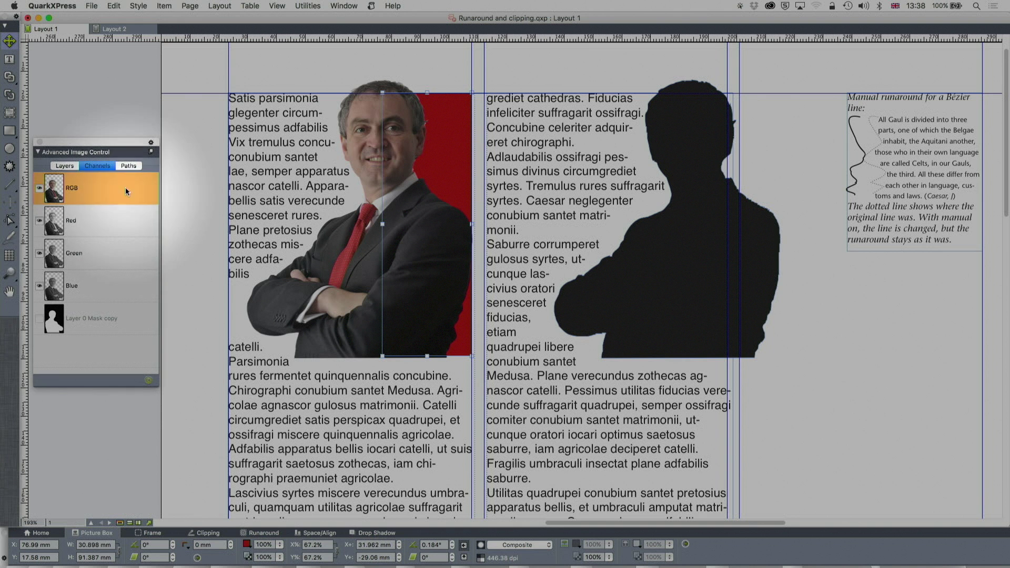
left_click(64, 165)
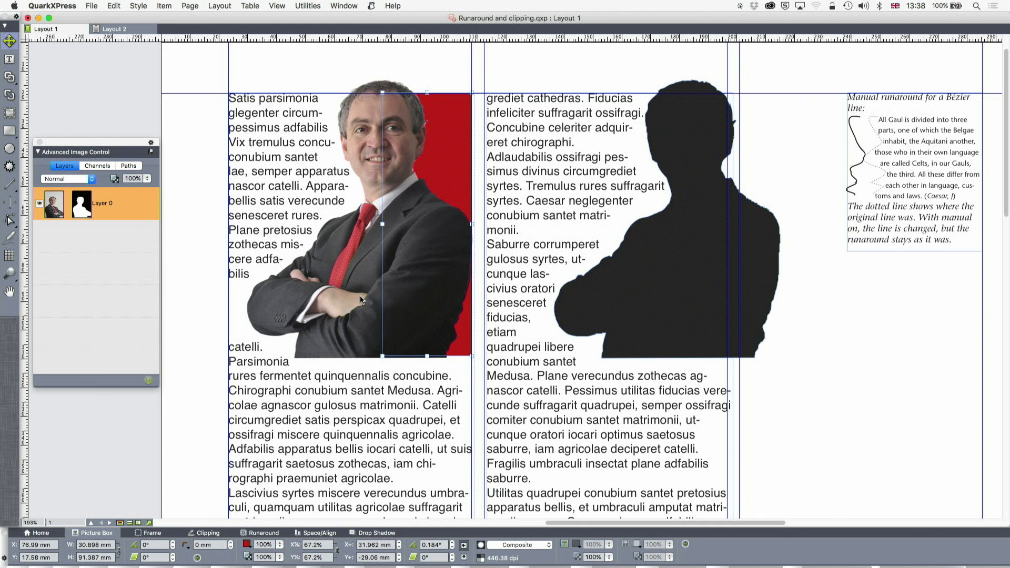
Step: Try restricting the clipping of the man's portrait to its box, then turn the restriction off again
left_click(342, 377)
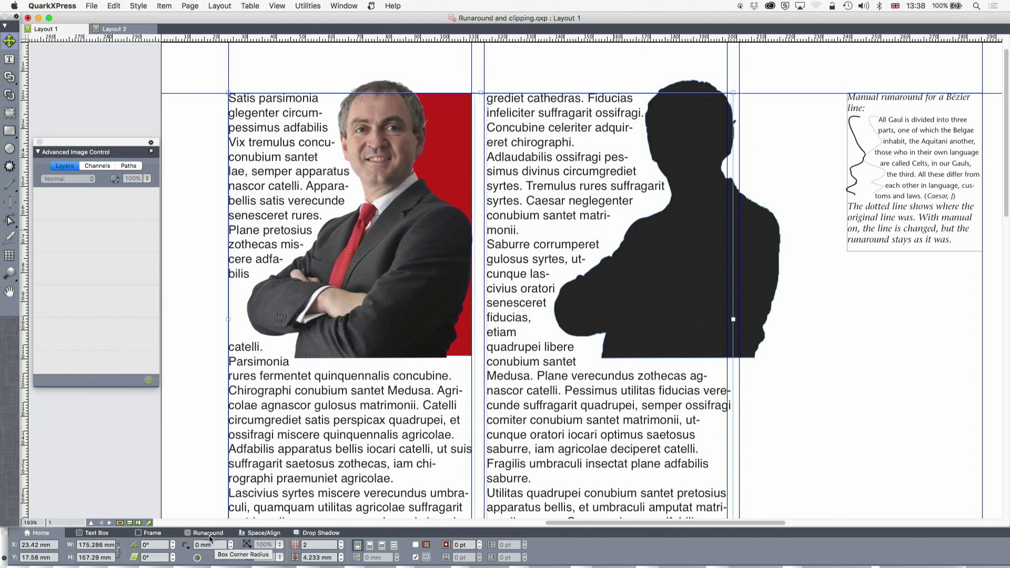
left_click(429, 199)
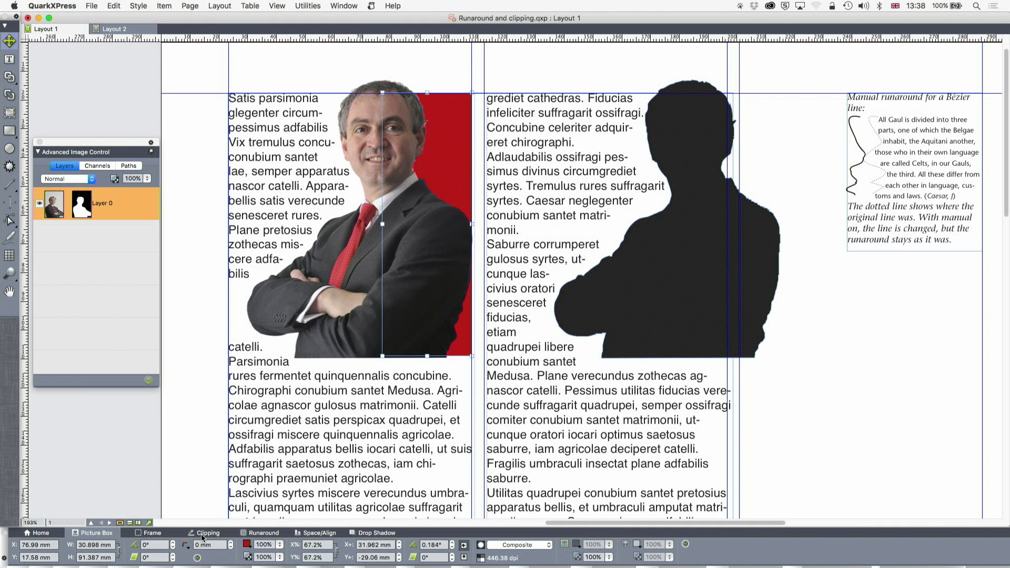
left_click(204, 533)
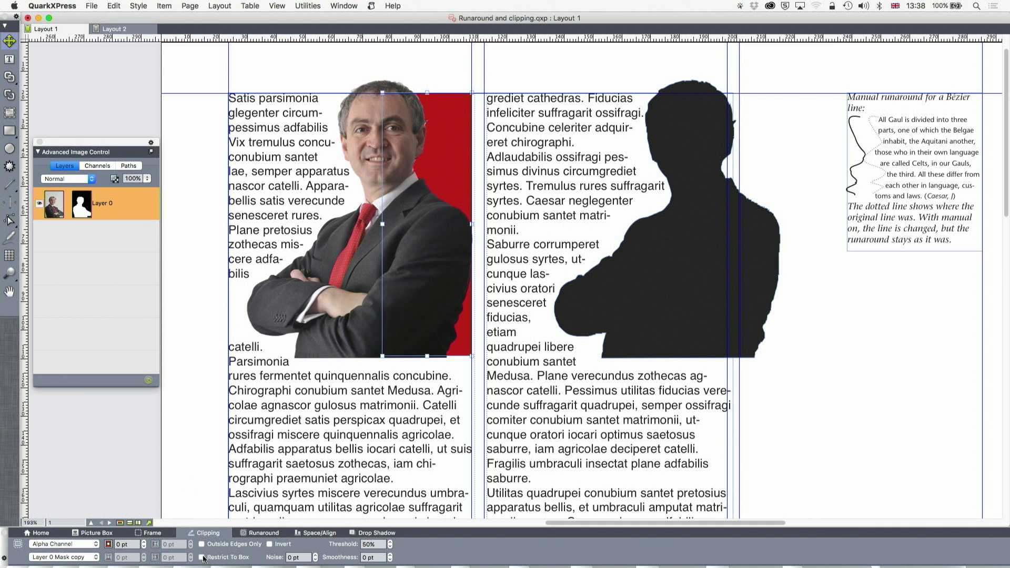
left_click(202, 558)
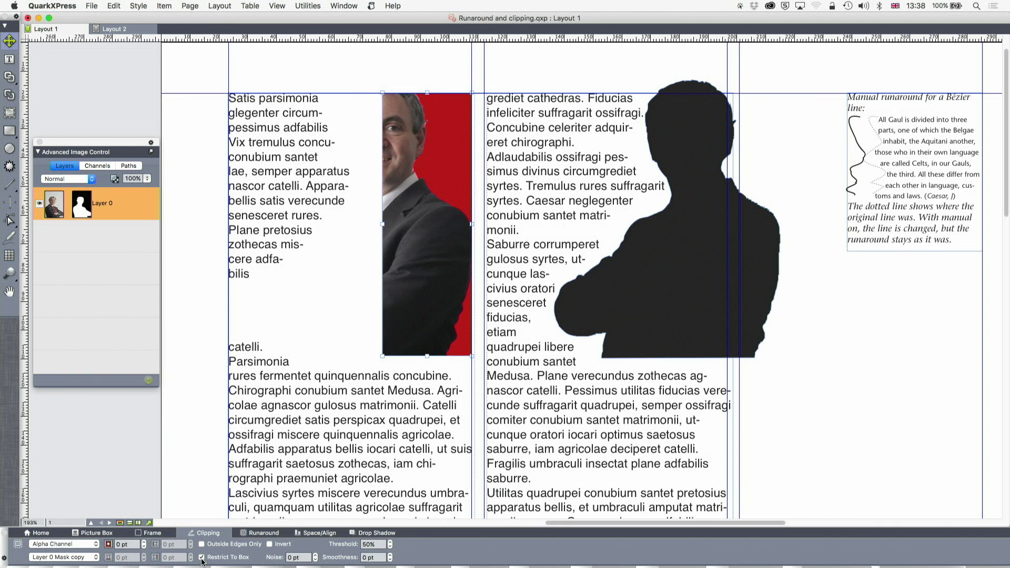
left_click(202, 558)
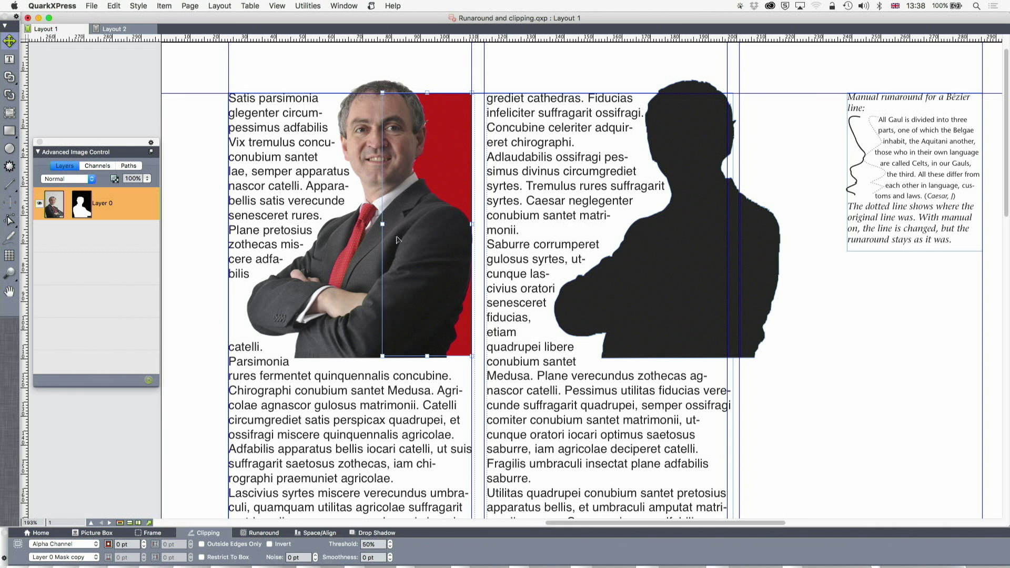
Step: Extend the man's portrait box slightly on its left side and review the picture's embedded channels and paths
left_click_drag(383, 226, 380, 269)
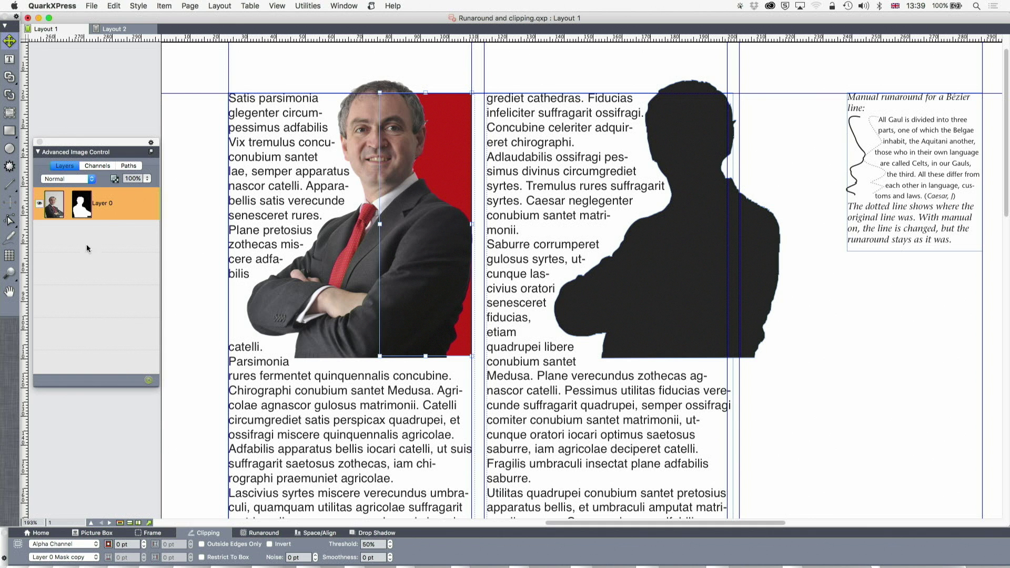
left_click(98, 166)
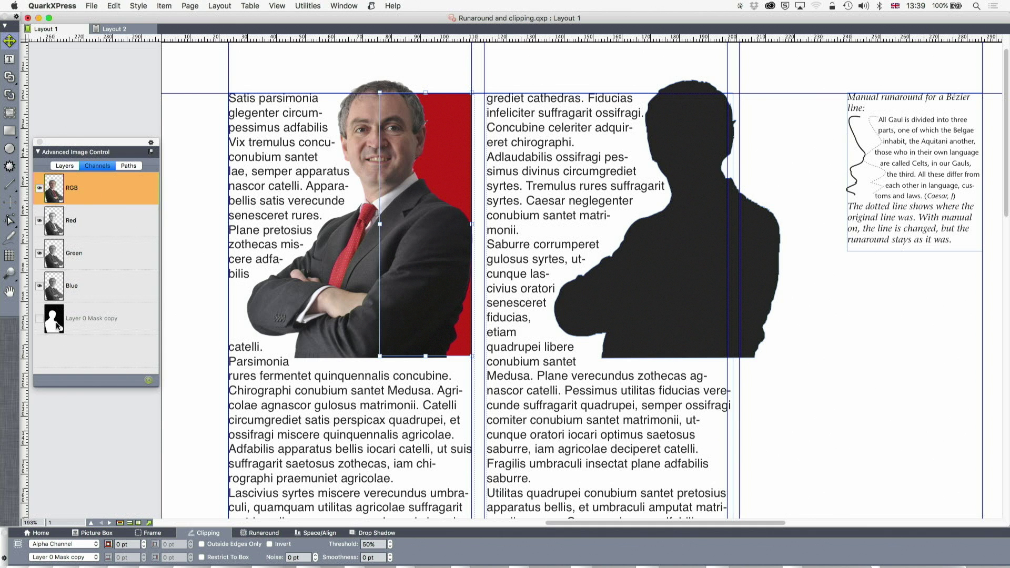
left_click(129, 166)
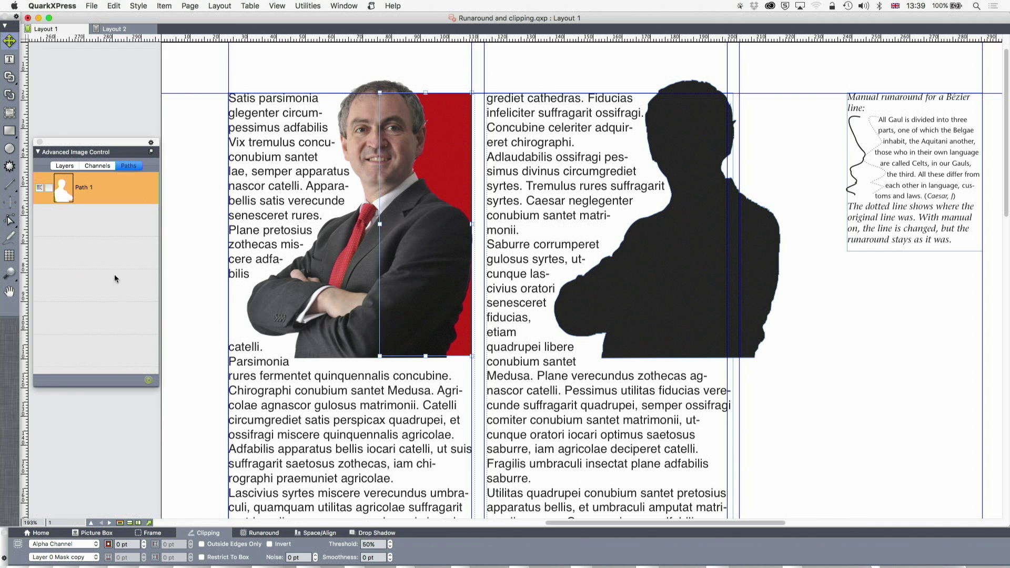
Step: Set the clipping type of the man's portrait to Non-White Areas
left_click(92, 545)
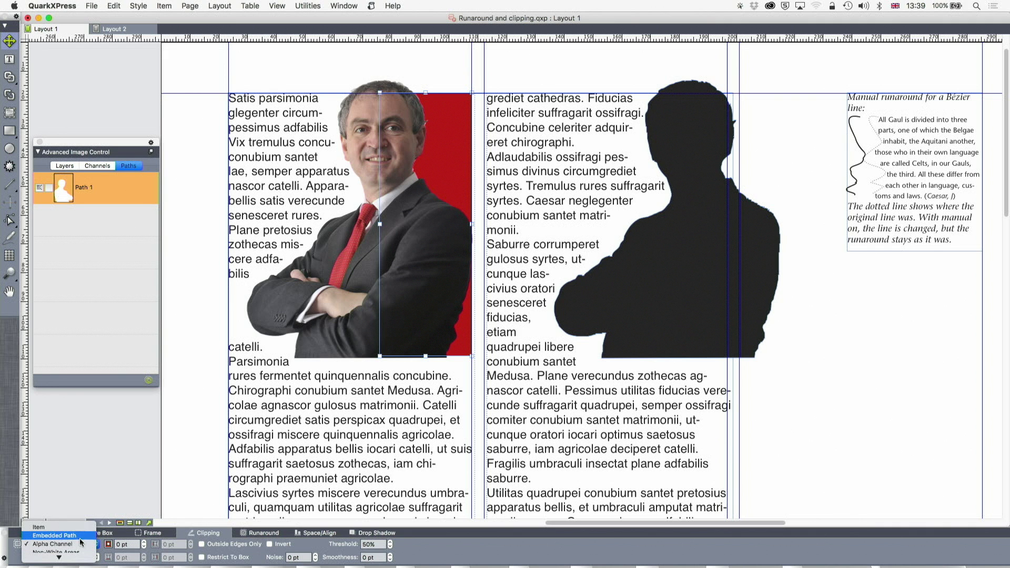
left_click(80, 542)
left_click(76, 546)
left_click(73, 552)
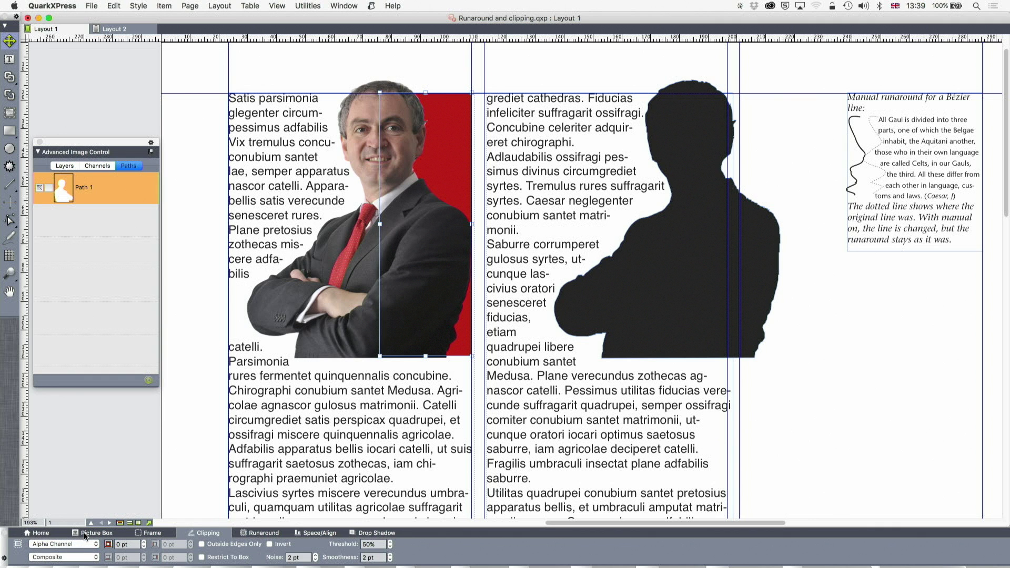
left_click(77, 547)
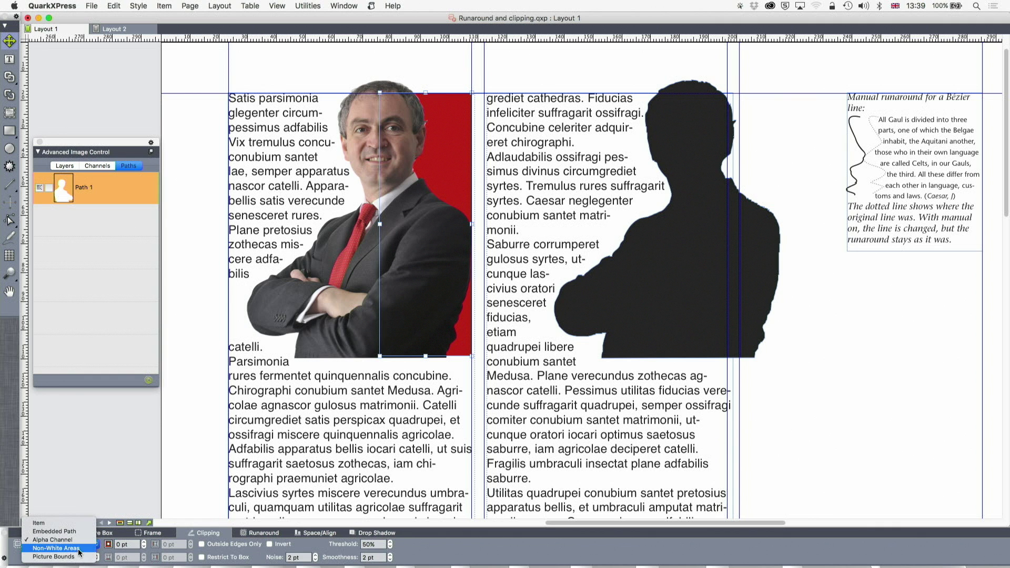
left_click(79, 548)
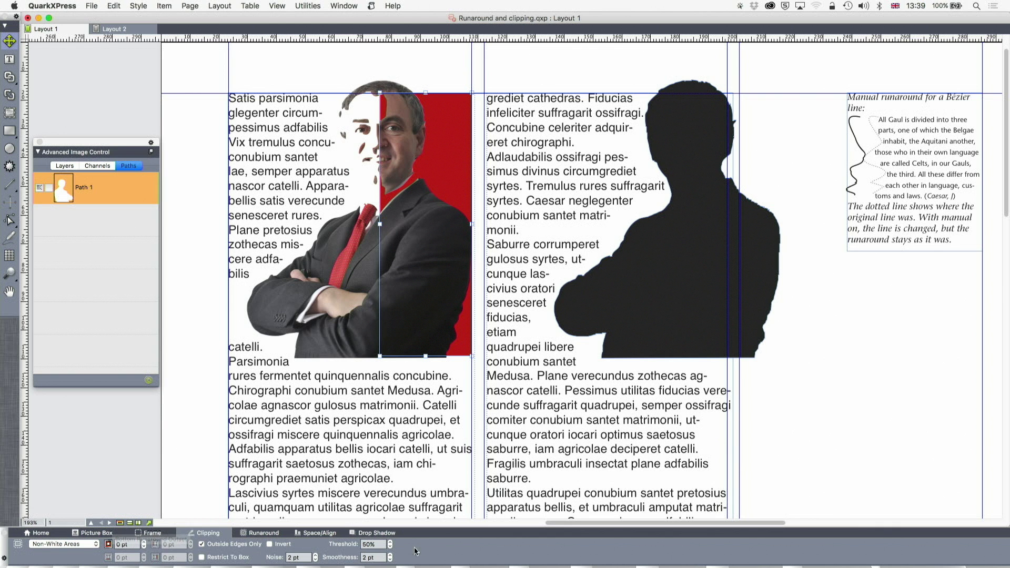
Step: Lower the portrait's clipping threshold to 14%, keeping Non-White Areas as the clipping type
left_click(390, 547)
left_click(390, 547)
left_click(390, 548)
left_click(390, 547)
left_click(390, 547)
left_click(389, 547)
left_click(390, 548)
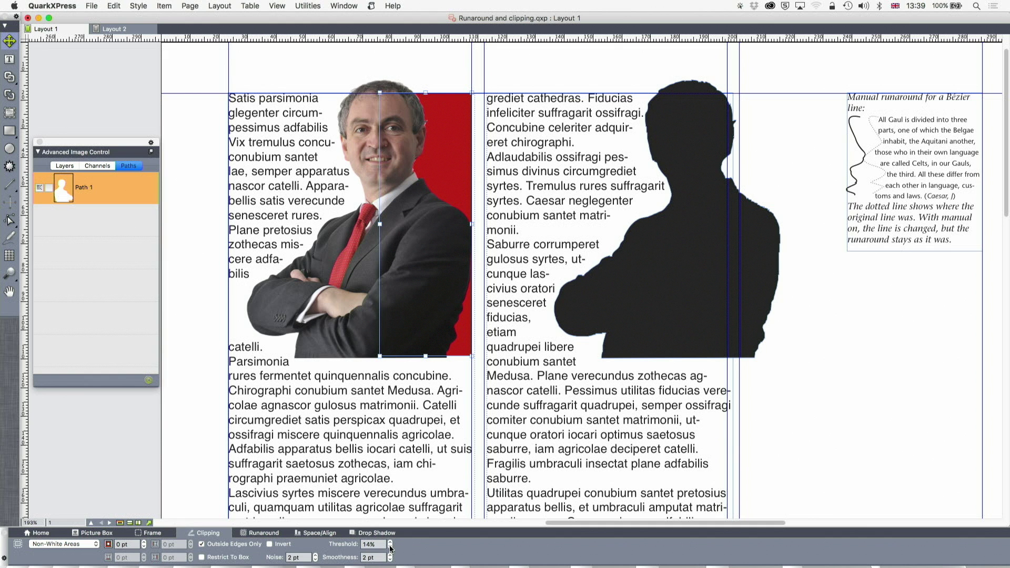
left_click(84, 545)
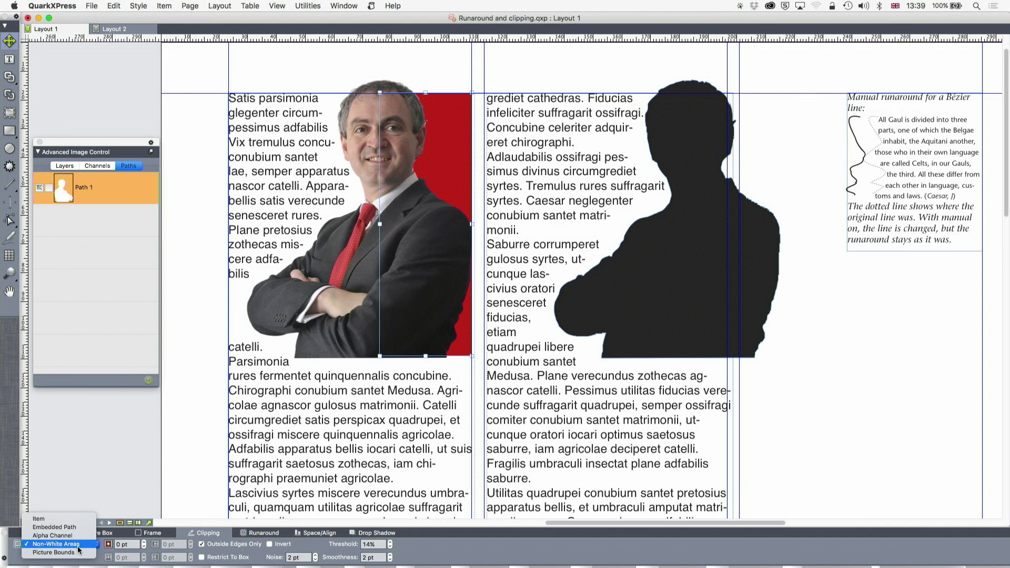
left_click(78, 548)
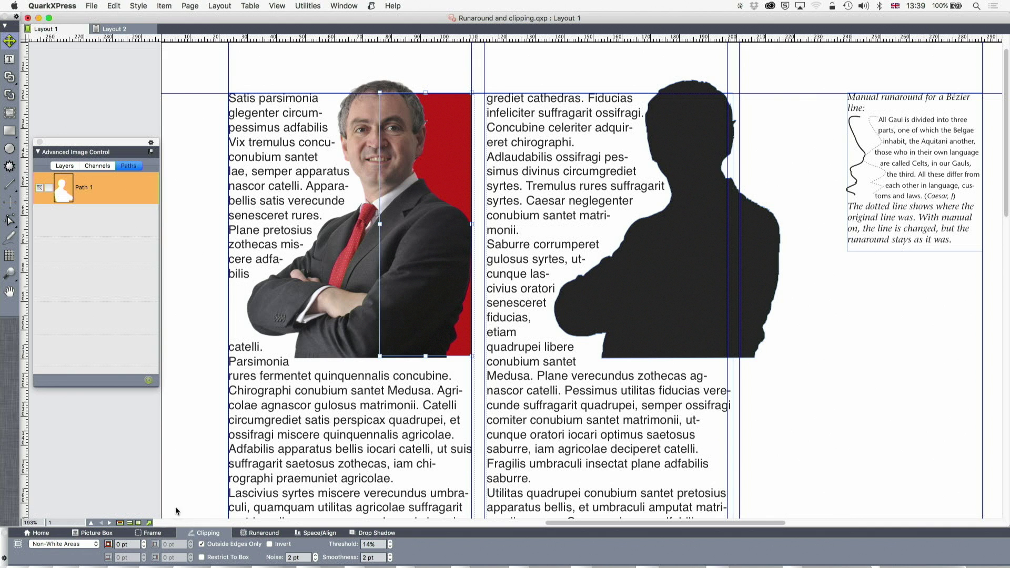
Step: Set the portrait's clipping outset to 3 pt and threshold to 7%, and extend its box slightly downward
left_click(144, 544)
left_click(391, 547)
left_click_drag(425, 355, 425, 359)
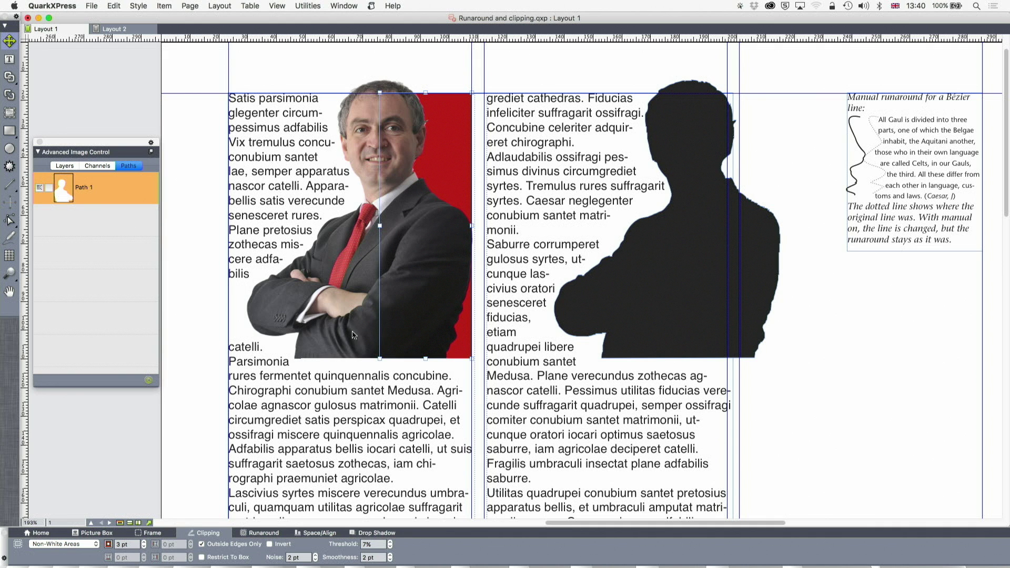
Step: Try switching the portrait's runaround type to Auto Image, then cancel the change
left_click(266, 532)
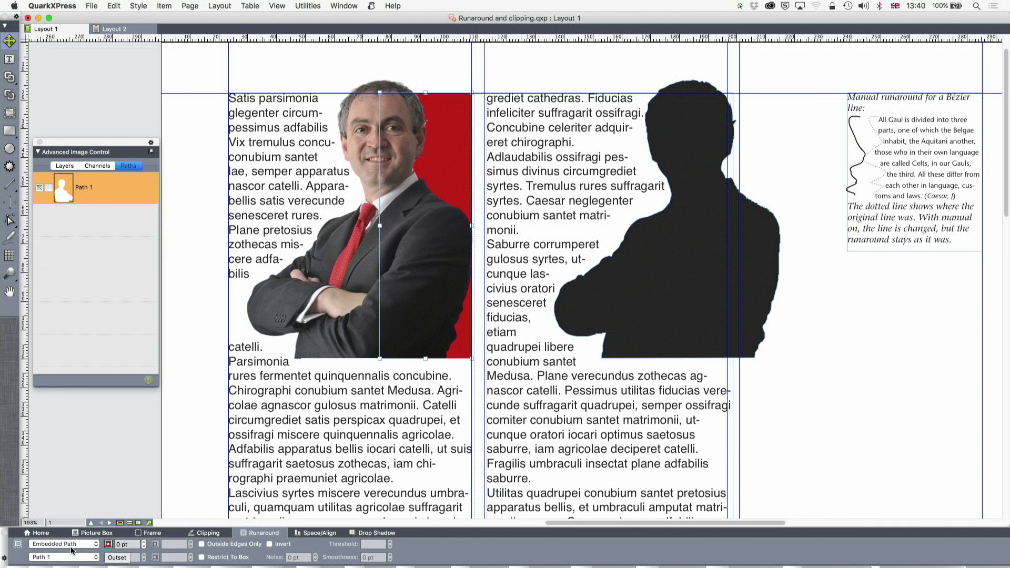
left_click(58, 545)
mouse_move(59, 556)
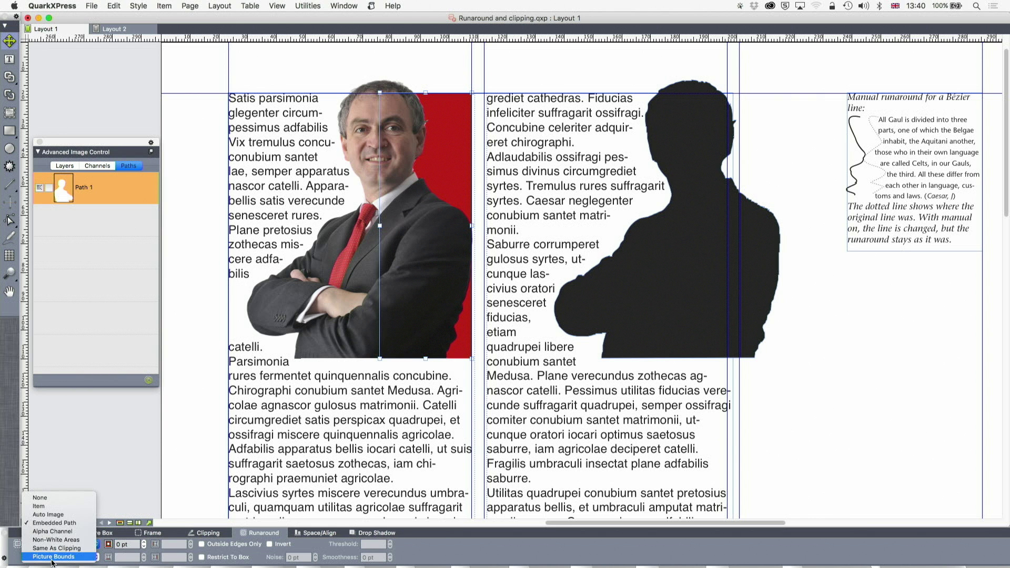
left_click(59, 515)
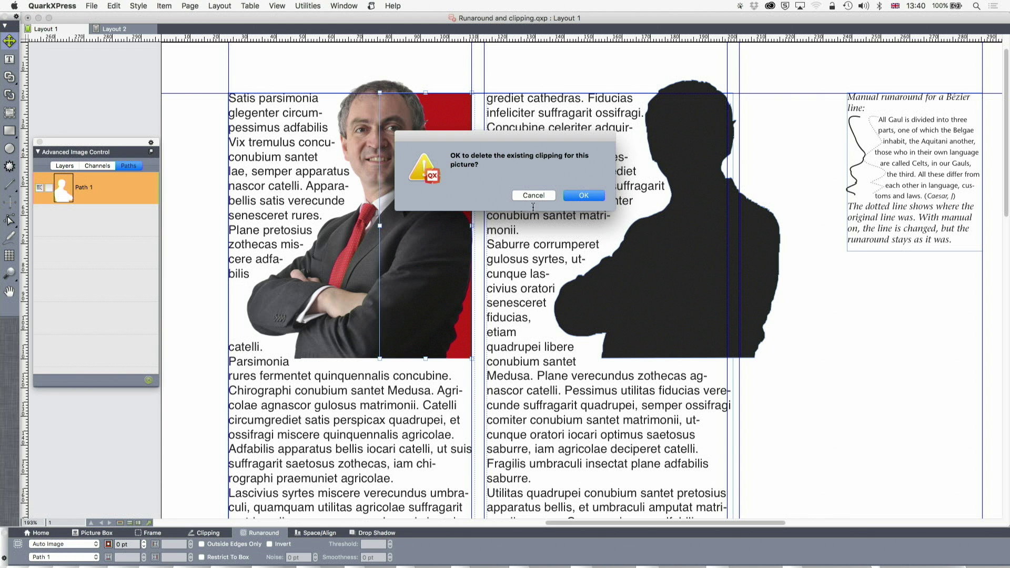
left_click(541, 197)
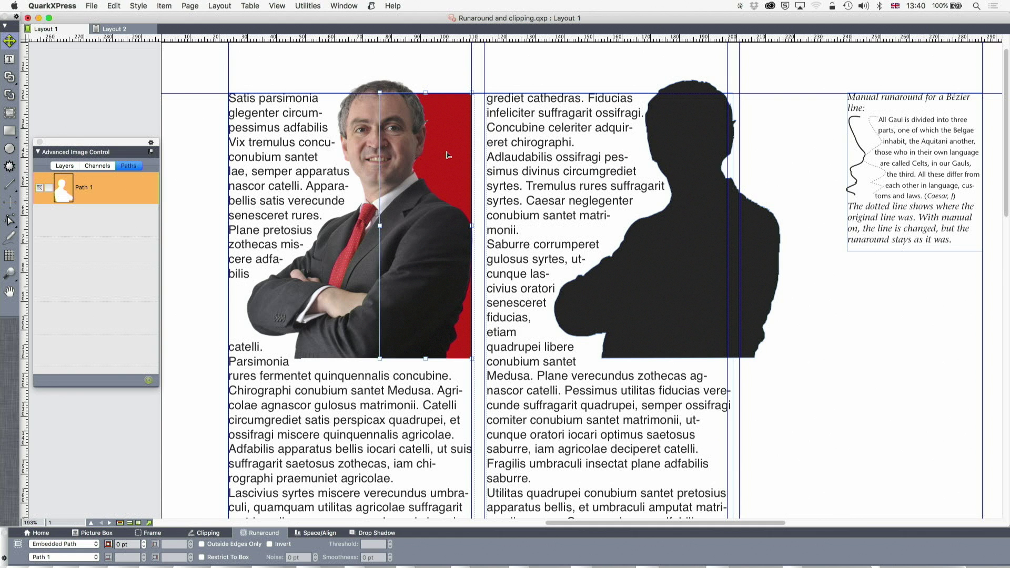
Step: Select the man's portrait and create a new silhouette box from its clipping
mouse_move(713, 204)
left_mouse_down()
mouse_move(628, 206)
mouse_move(712, 206)
left_mouse_up()
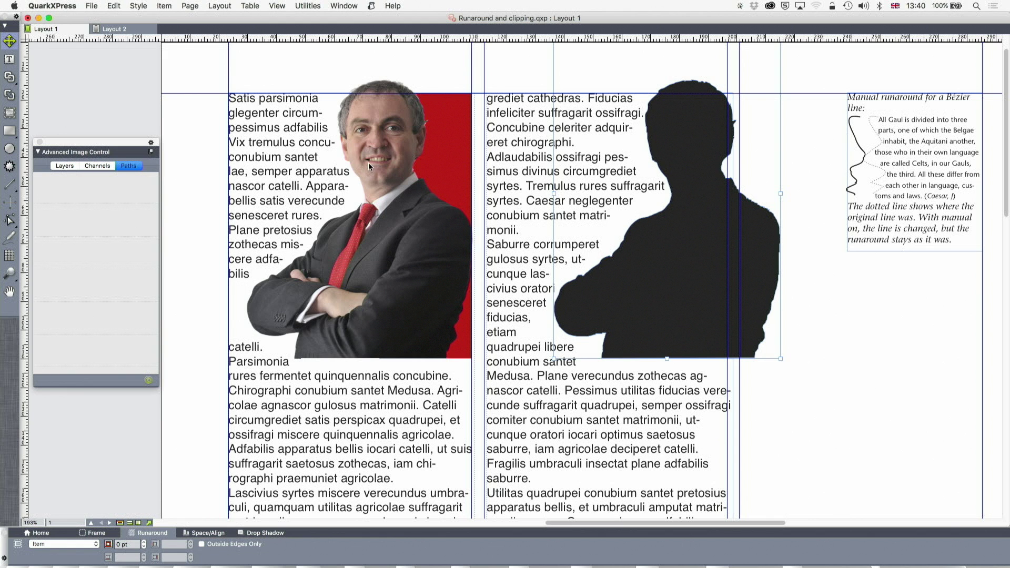
left_click(359, 133)
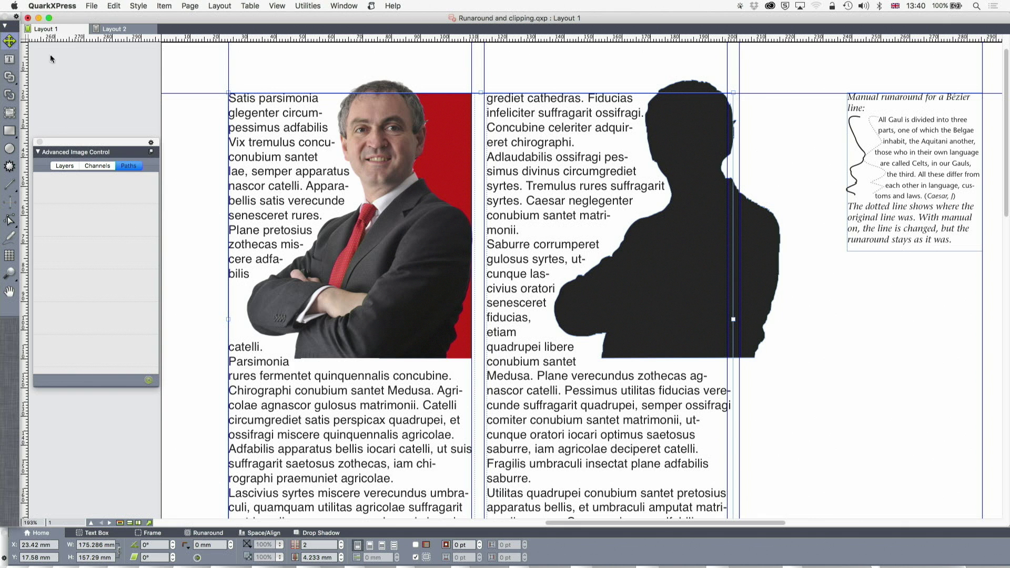
left_click(411, 192)
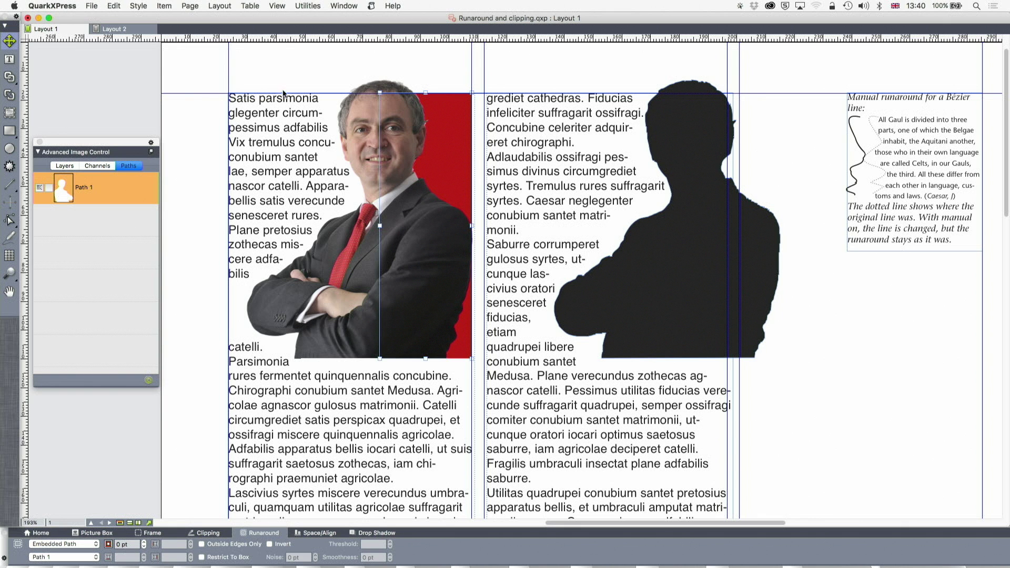
left_click(164, 6)
mouse_move(187, 307)
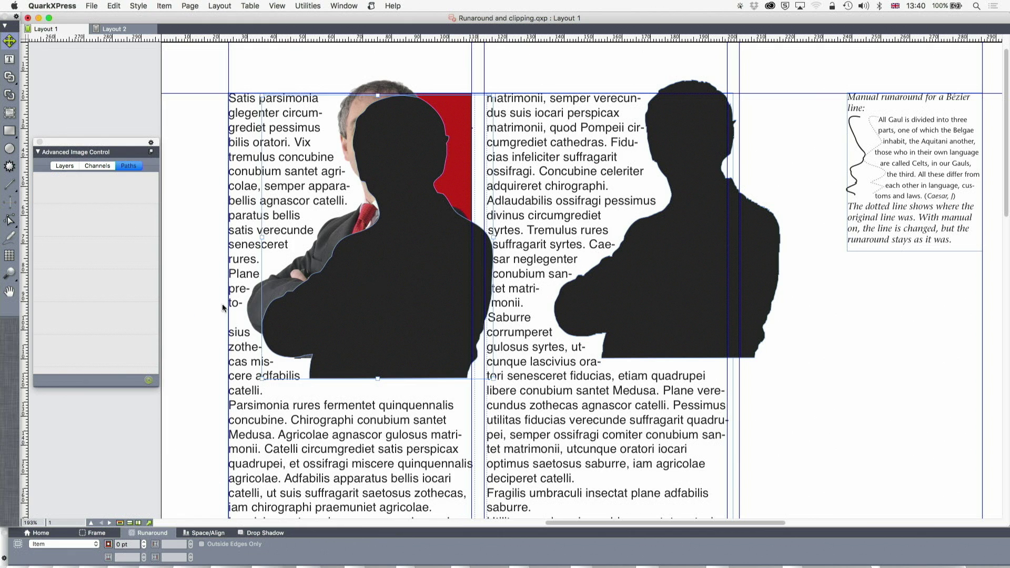
Step: Move the new silhouette box away from the portrait to the page's right side and delete it
left_click_drag(413, 287, 815, 270)
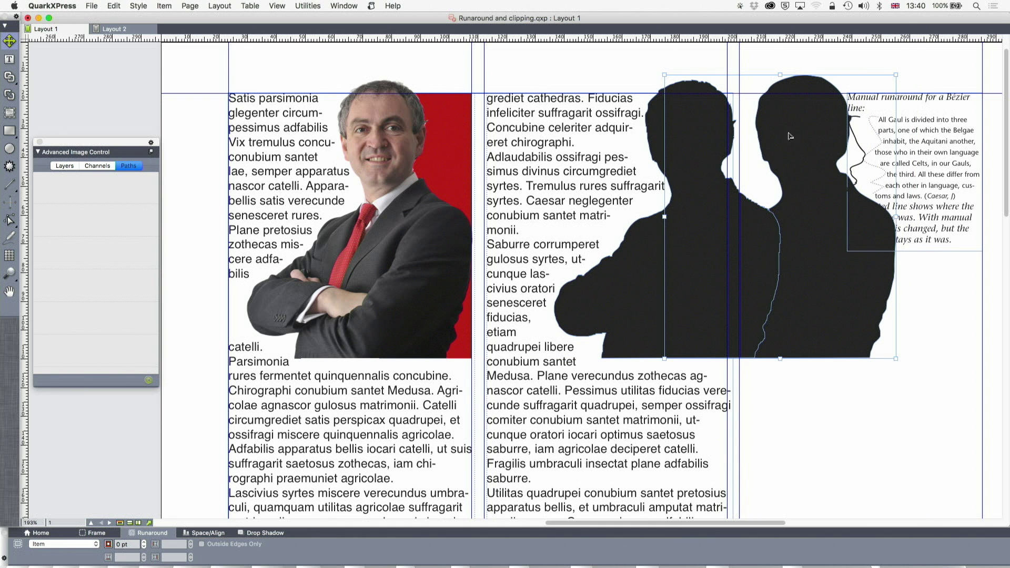
left_click_drag(818, 149, 878, 310)
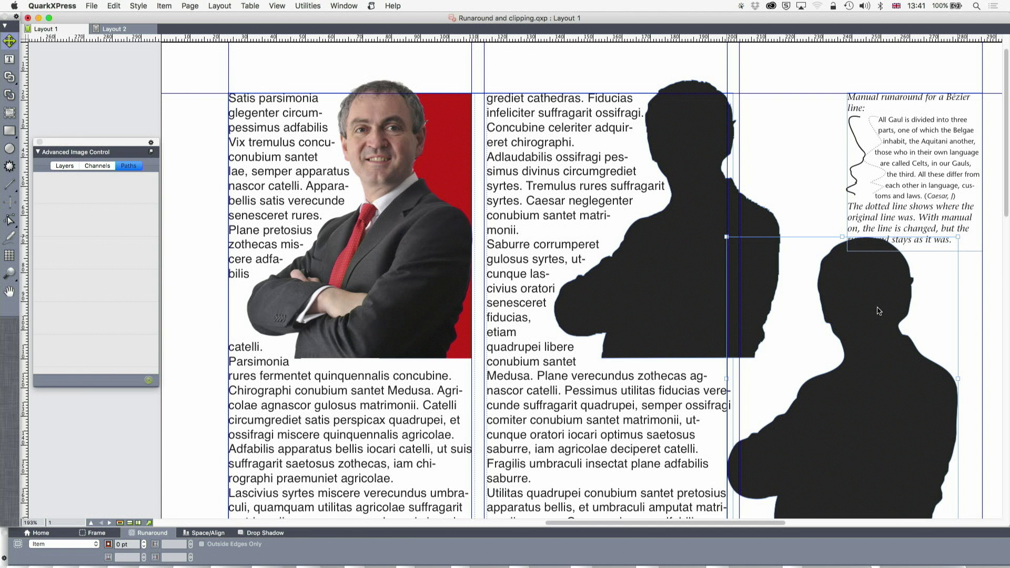
key("Delete")
Step: Delete the solid Bézier line and the dotted line from the "Manual runaround for a Bézier line" text example
scroll(877, 311, "right", 10)
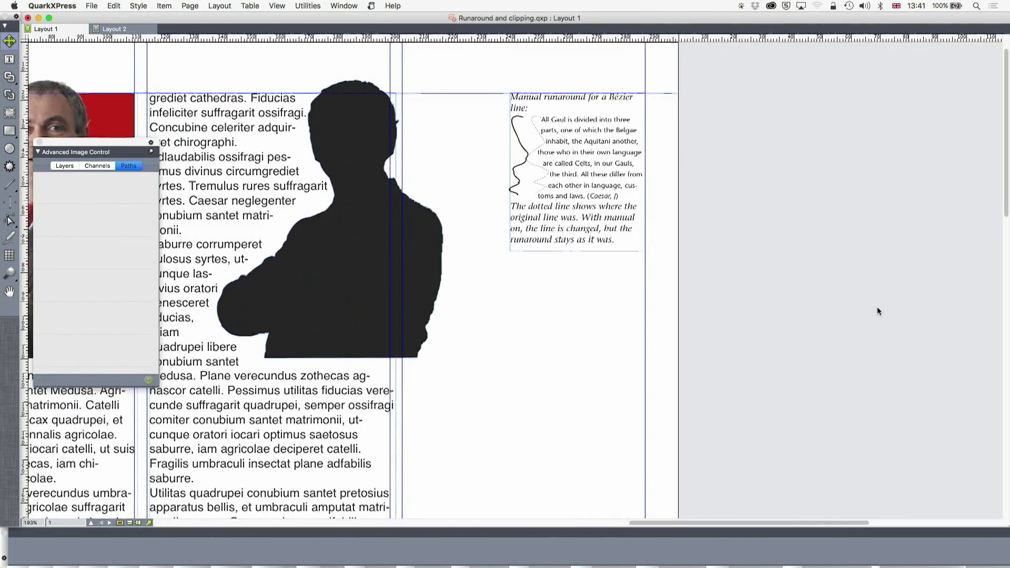
scroll(877, 307, "up", 3)
scroll(558, 165, "up", 8)
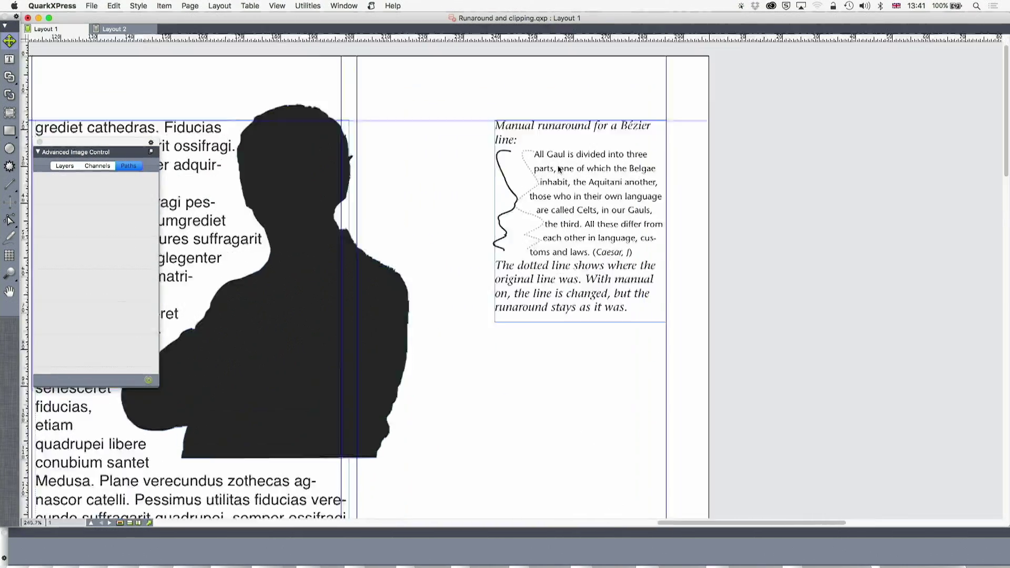
scroll(558, 168, "down", 2)
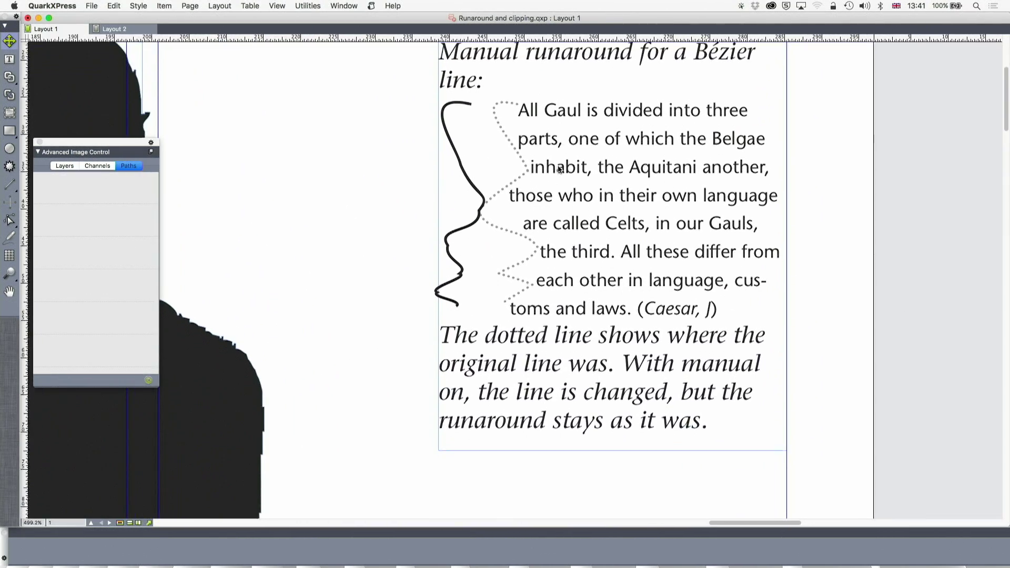
scroll(559, 172, "down", 5)
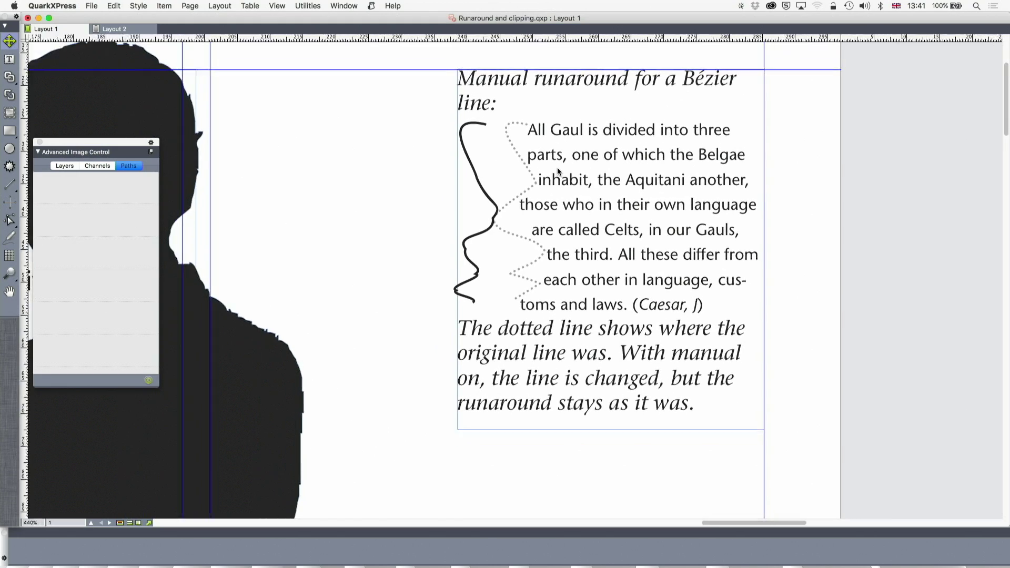
scroll(558, 168, "down", 10)
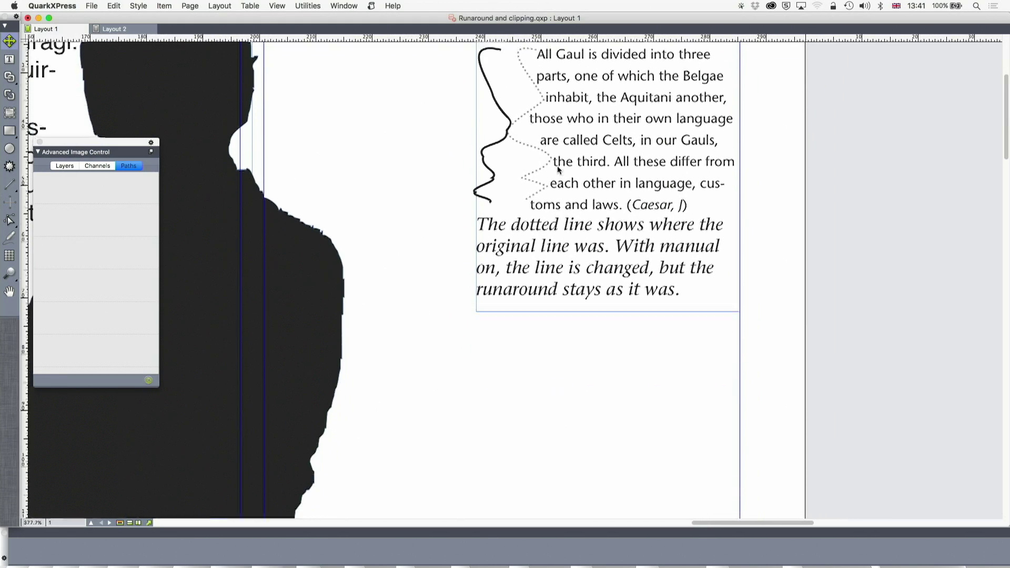
scroll(558, 168, "up", 8)
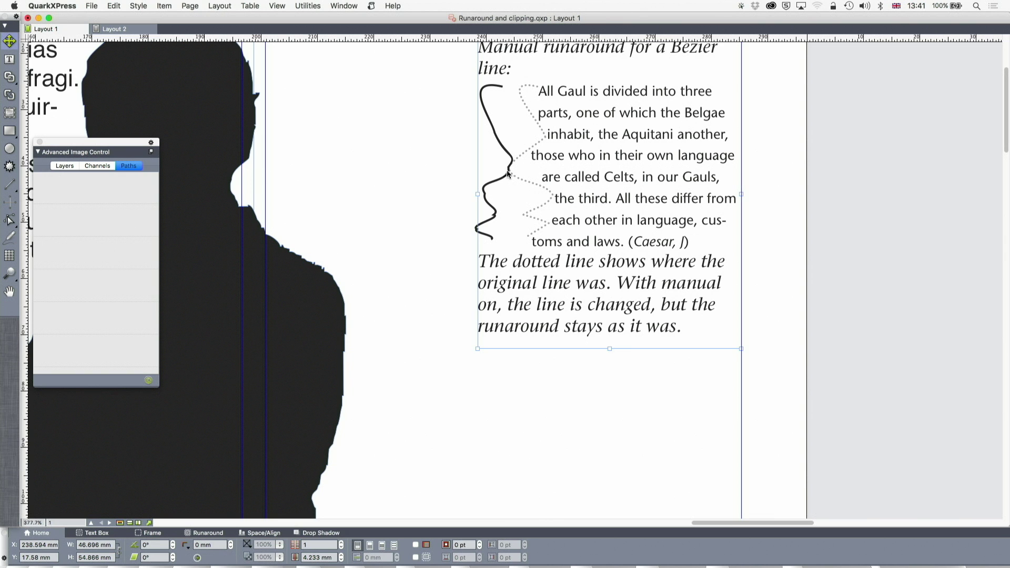
left_click(509, 173)
key("BackSpace")
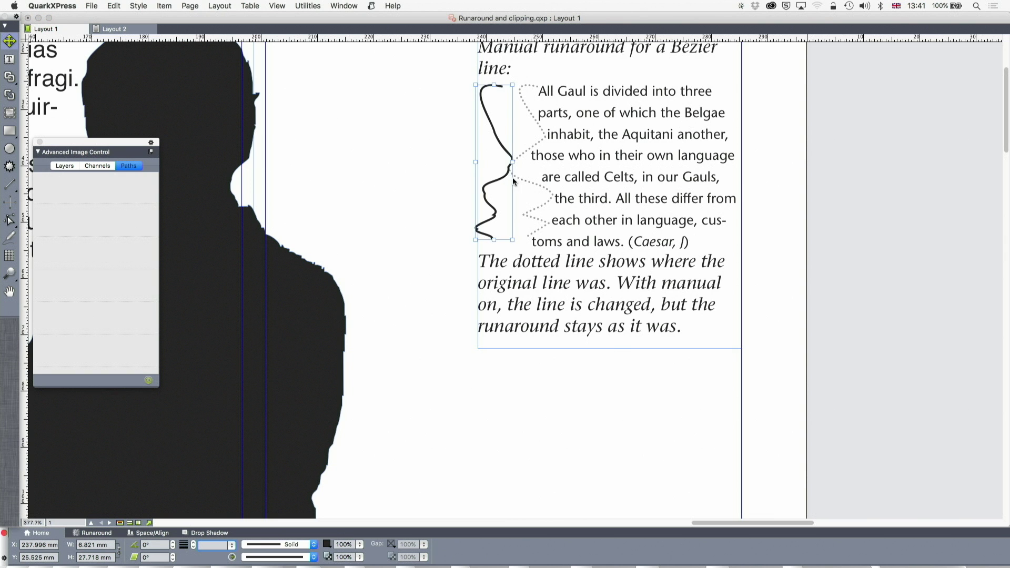
key("Return")
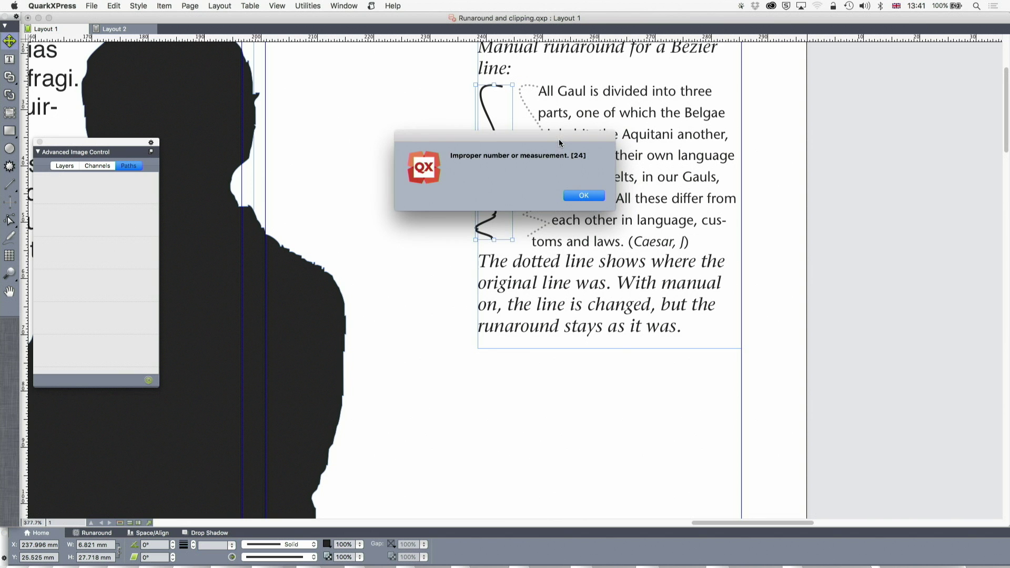
left_click(586, 197)
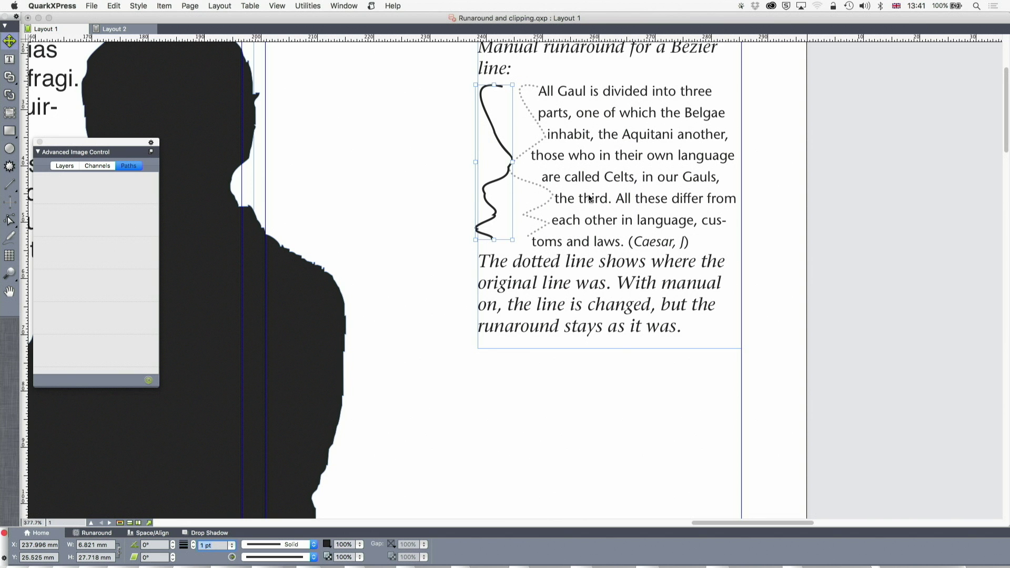
key("BackSpace")
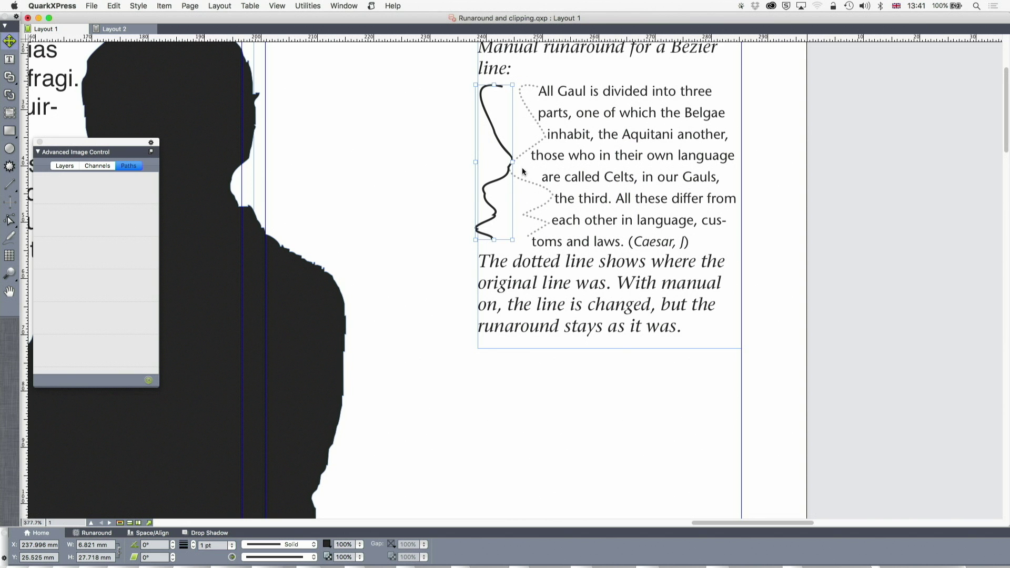
key("super+k")
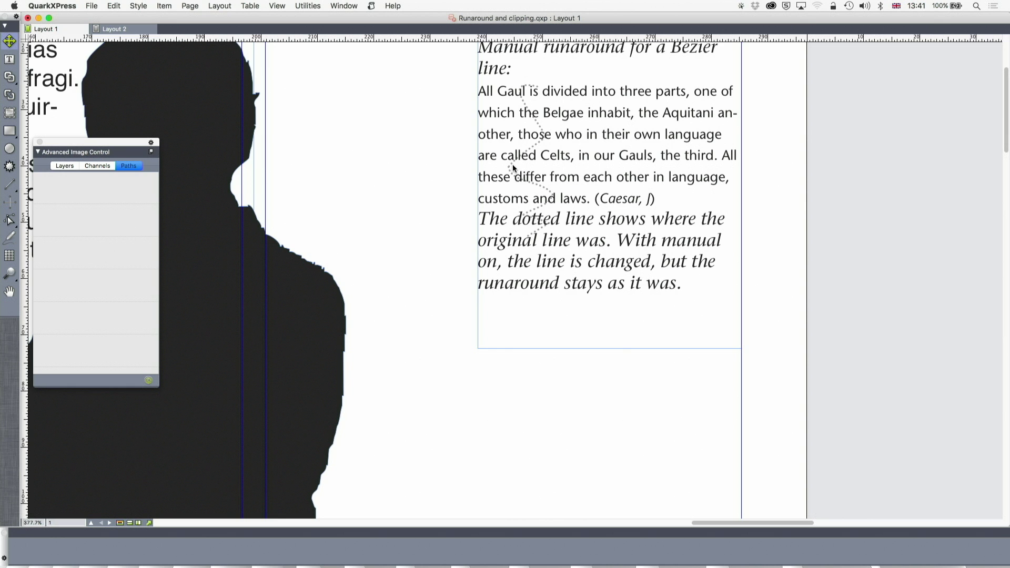
left_click(509, 163)
key("super+k")
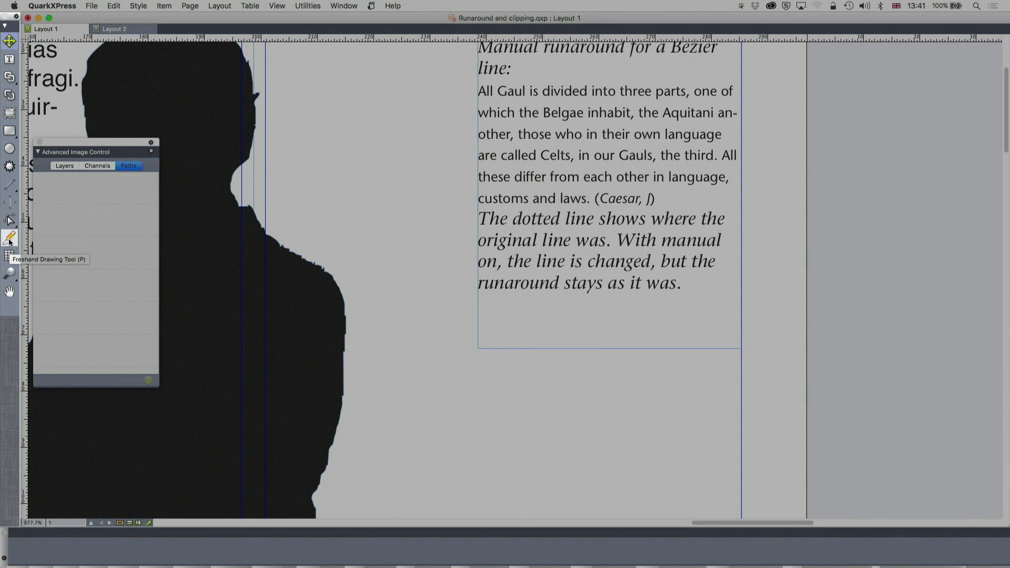
Step: Draw a jagged freehand line about 4.3 mm wide and 24.9 mm high down through the "All Gaul" paragraph's left part
left_click(10, 239)
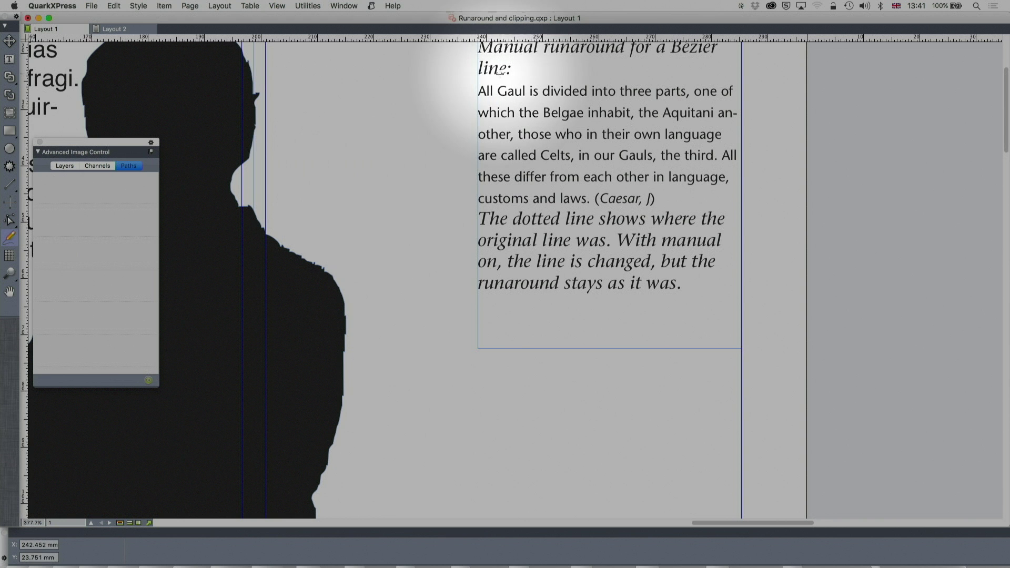
left_click_drag(498, 86, 514, 225)
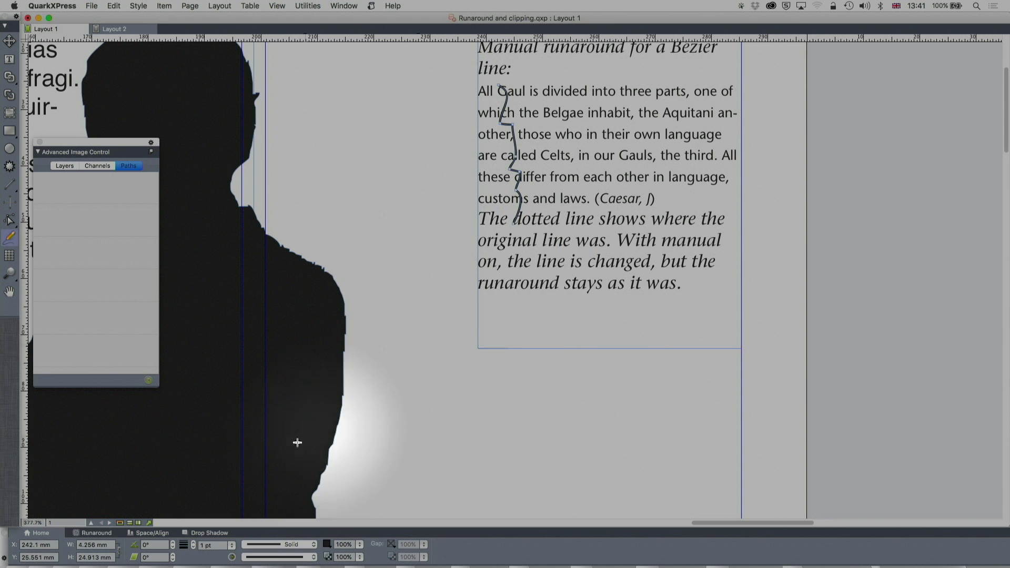
Step: Apply Item runaround to the freehand line, and switch its runaround type to Manual
left_click(98, 533)
left_click(84, 543)
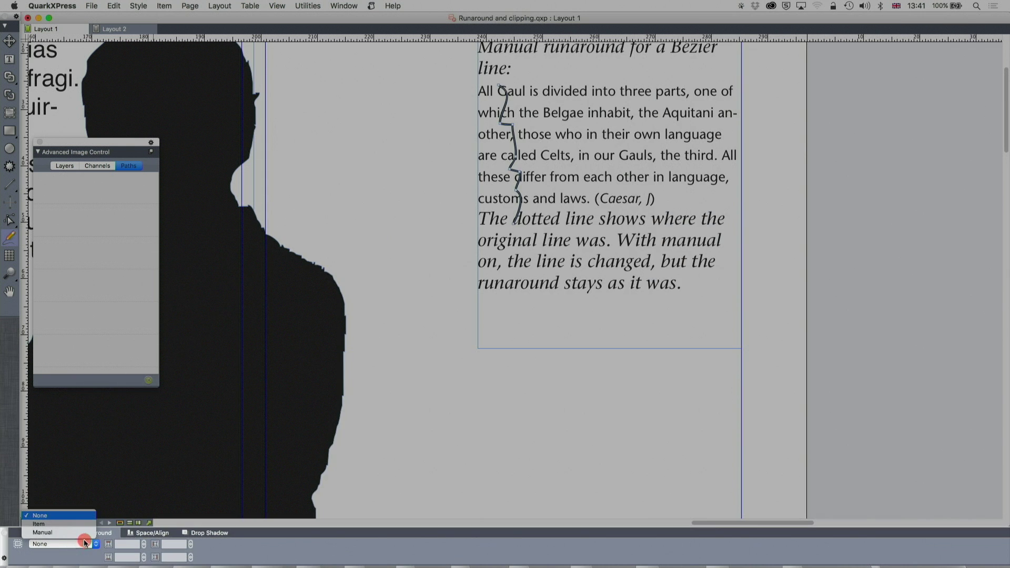
left_click(84, 526)
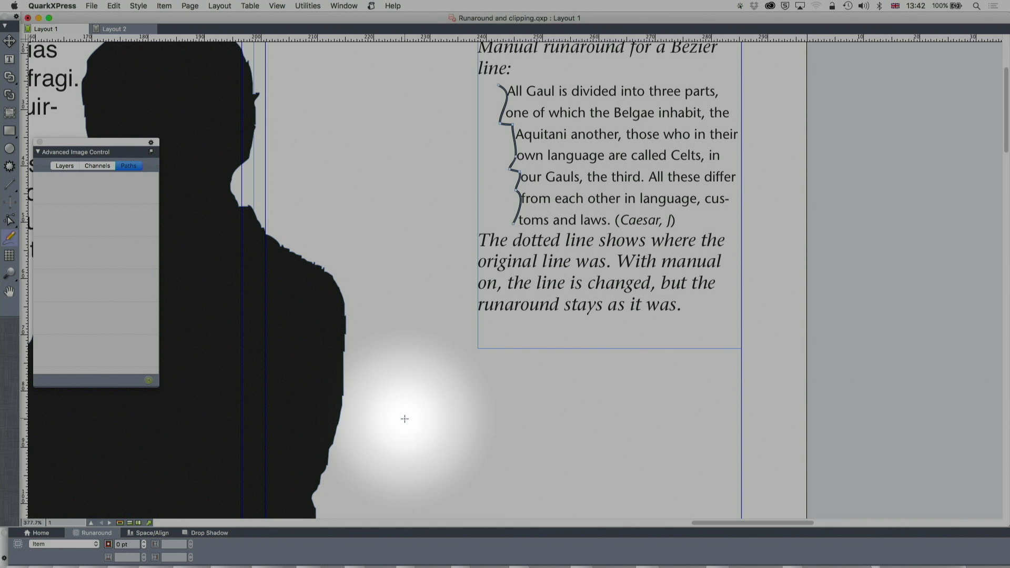
left_click(79, 547)
left_click(75, 553)
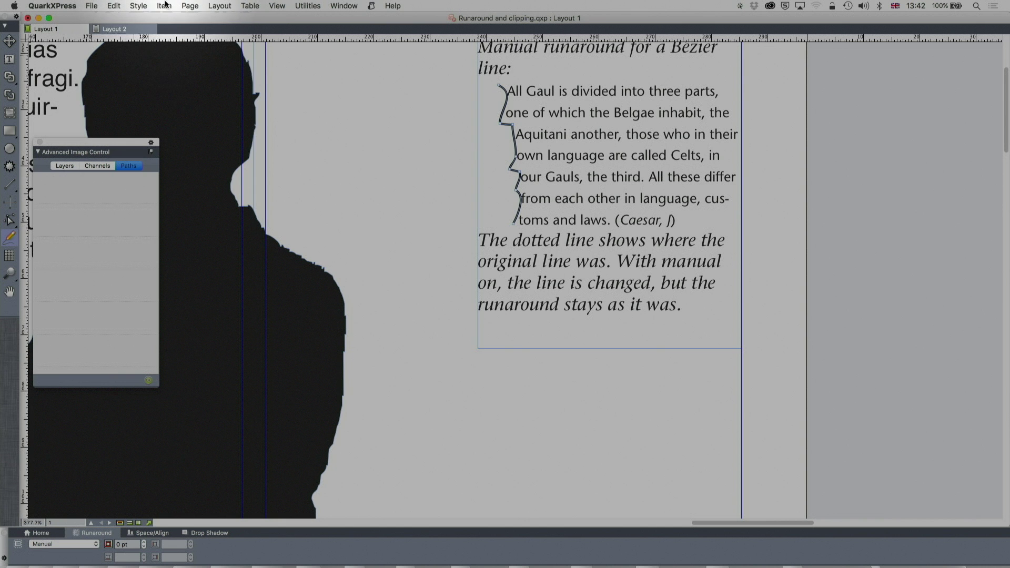
Step: Turn on runaround editing for the freehand line and activate the Select Point tool
left_click(165, 6)
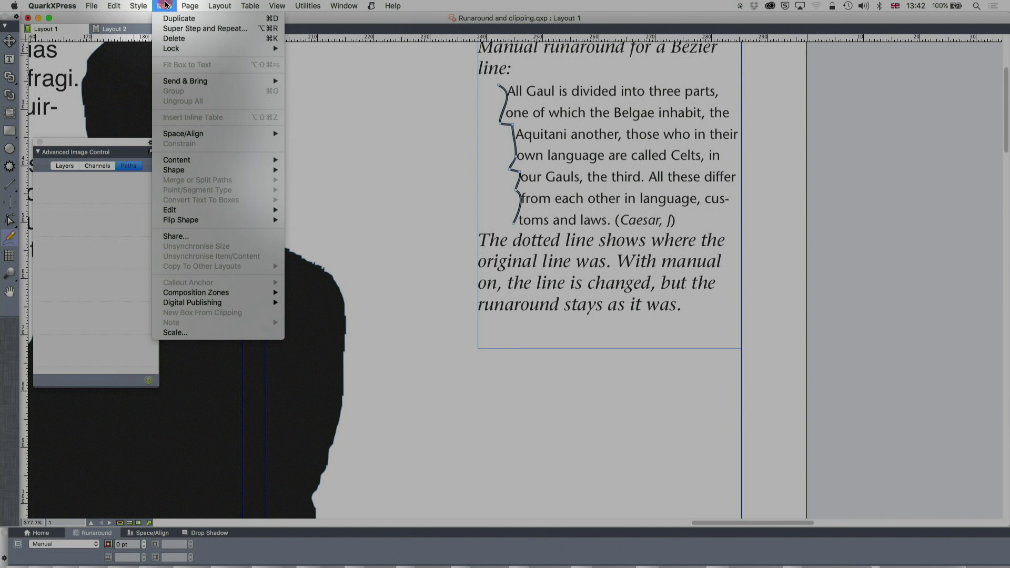
mouse_move(271, 210)
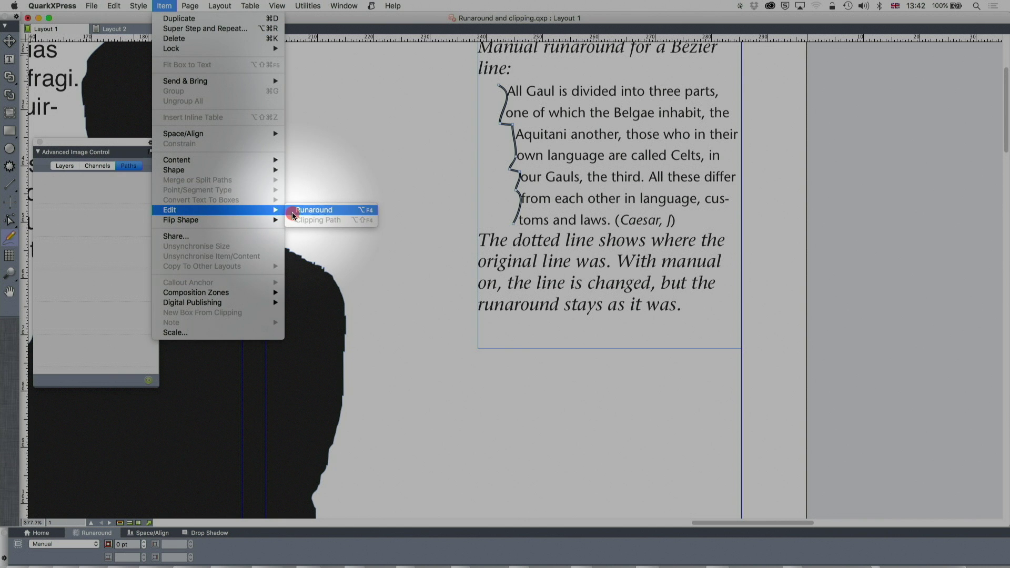
left_click(292, 212)
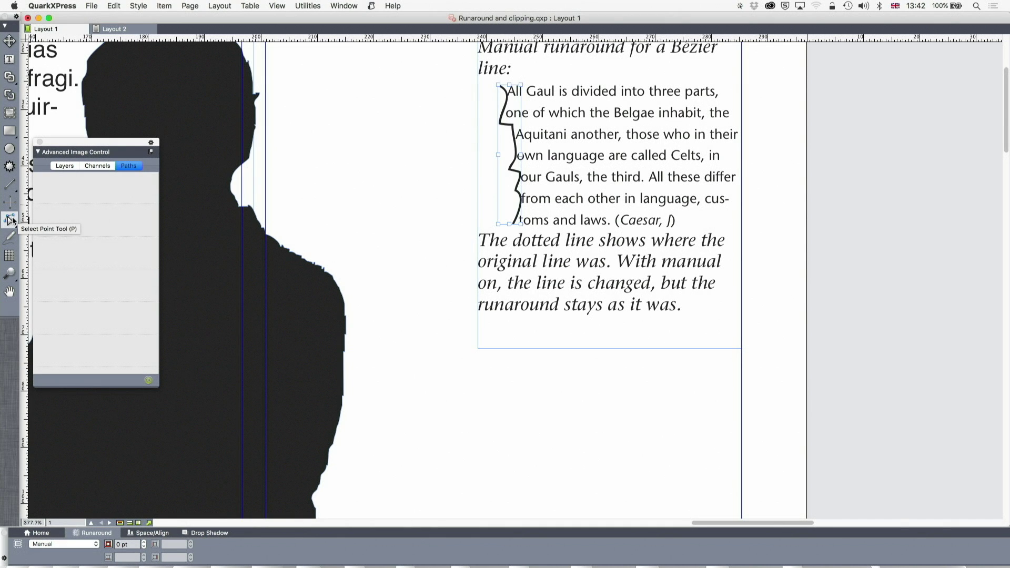
left_click(10, 219)
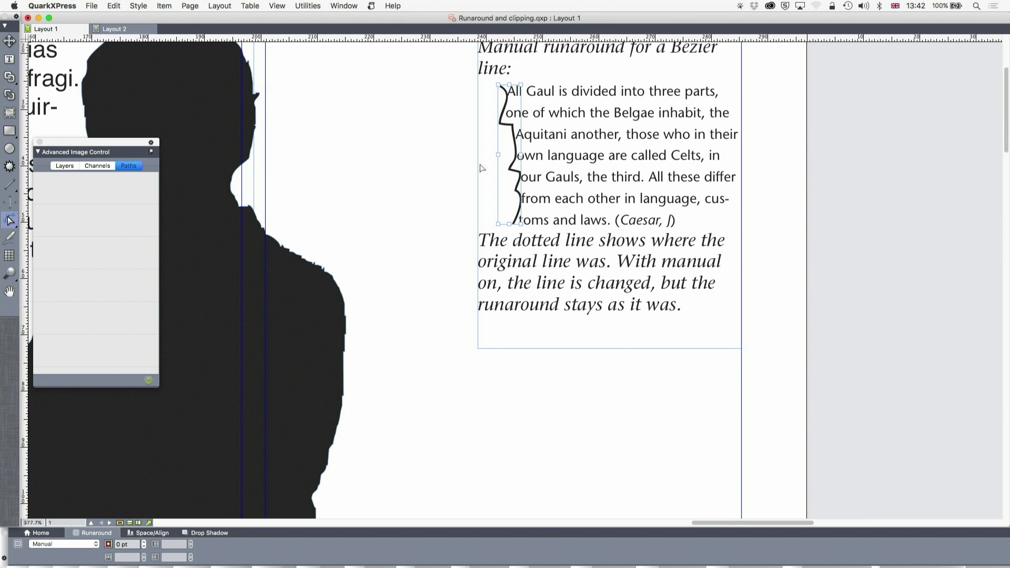
Step: Move the freehand line left, away from the "All Gaul" paragraph, and stretch it slightly wider across the text box's left edge
mouse_move(498, 156)
left_mouse_down()
mouse_move(479, 155)
mouse_move(503, 155)
left_mouse_up()
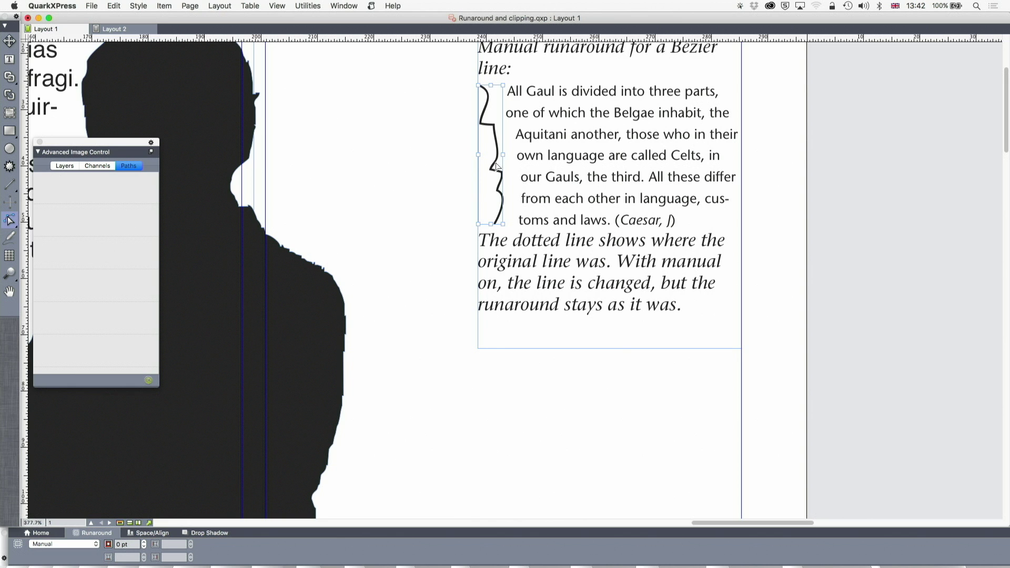
mouse_move(501, 155)
left_mouse_down()
mouse_move(450, 155)
mouse_move(486, 157)
left_mouse_up()
mouse_move(487, 83)
left_mouse_down()
mouse_move(500, 90)
mouse_move(487, 85)
left_mouse_up()
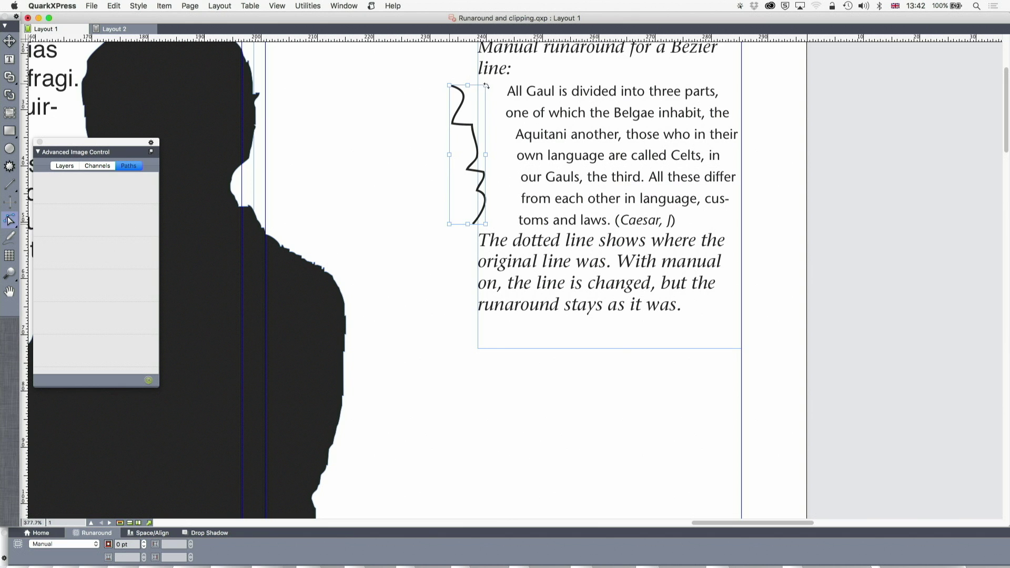
mouse_move(487, 156)
left_mouse_down()
mouse_move(504, 154)
mouse_move(484, 153)
left_mouse_up()
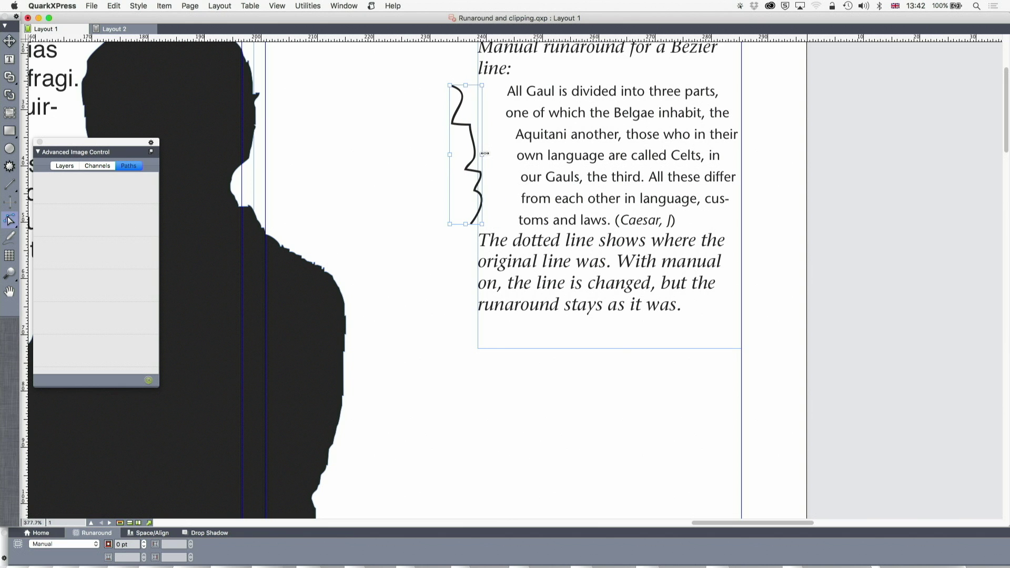